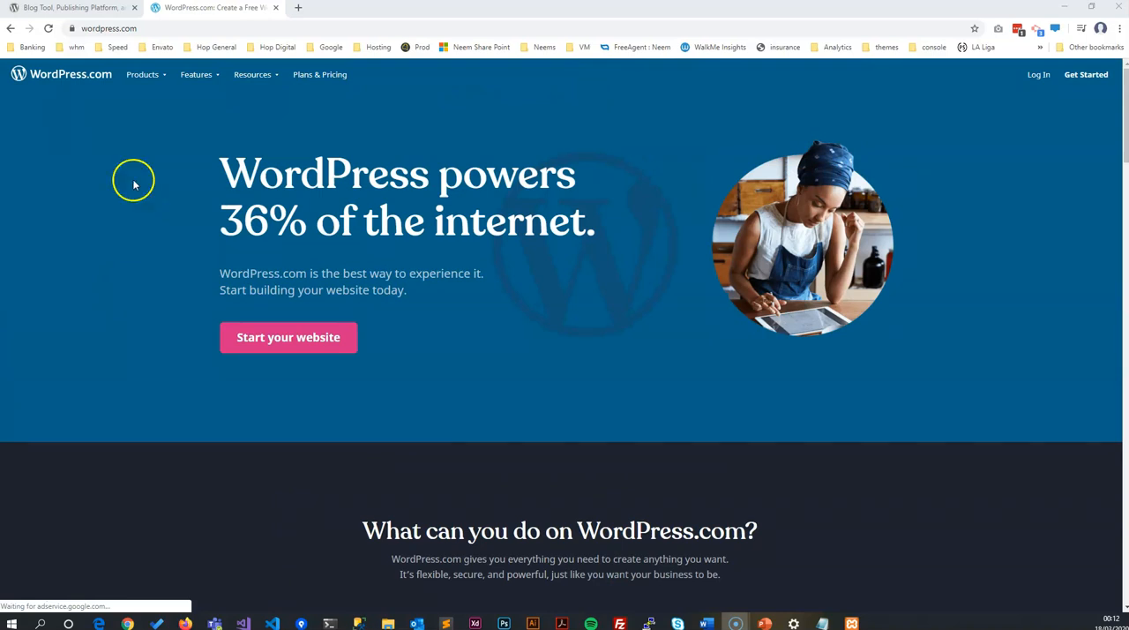
Step: Compare the WordPress.org and WordPress.com home pages and their web addresses
left_click(85, 11)
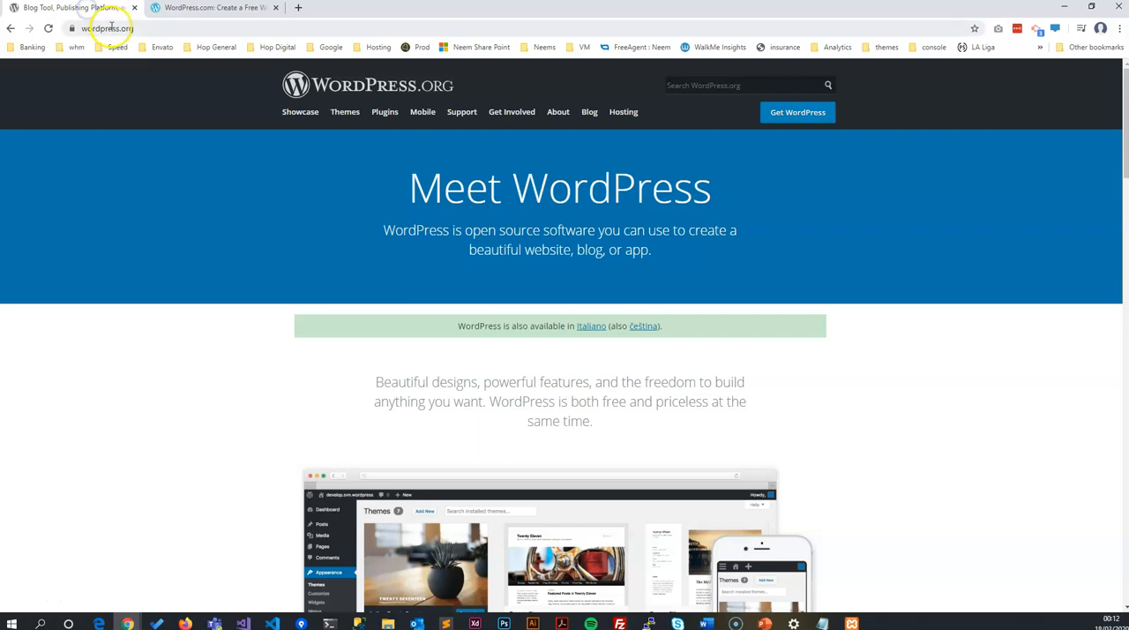
left_click(173, 18)
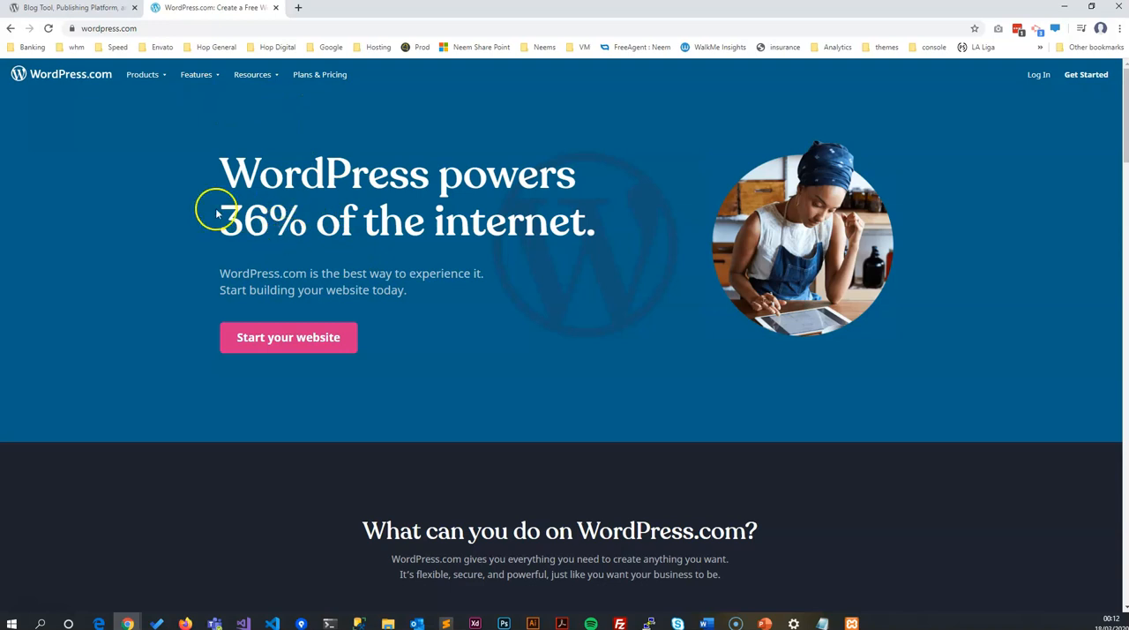
scroll(277, 214, "down", 3)
scroll(270, 214, "up", 3)
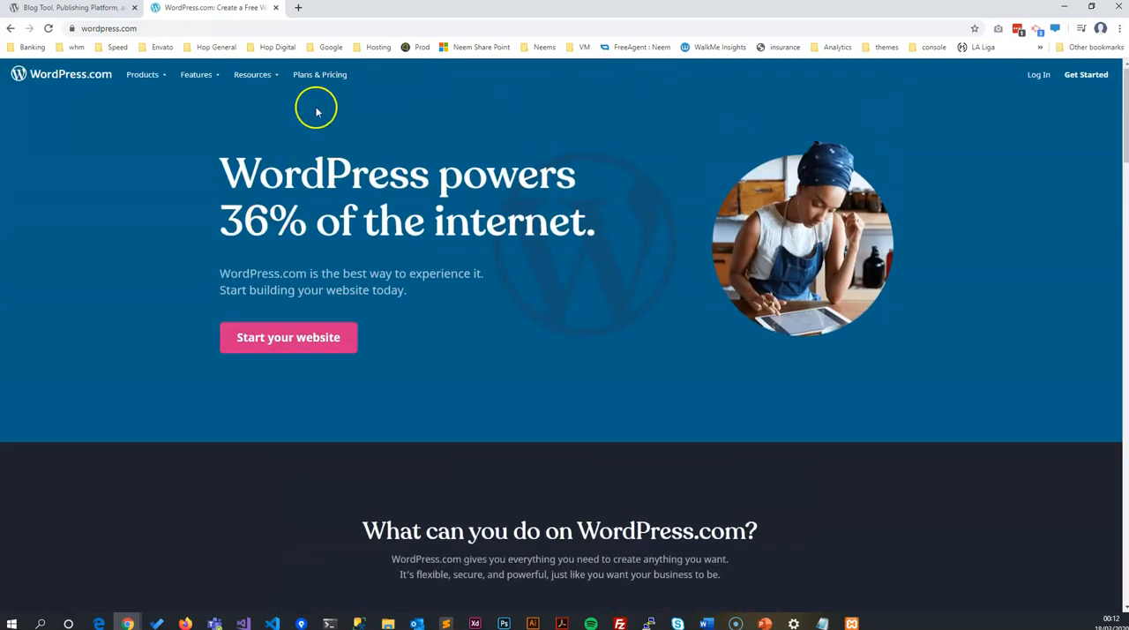
scroll(333, 244, "down", 6)
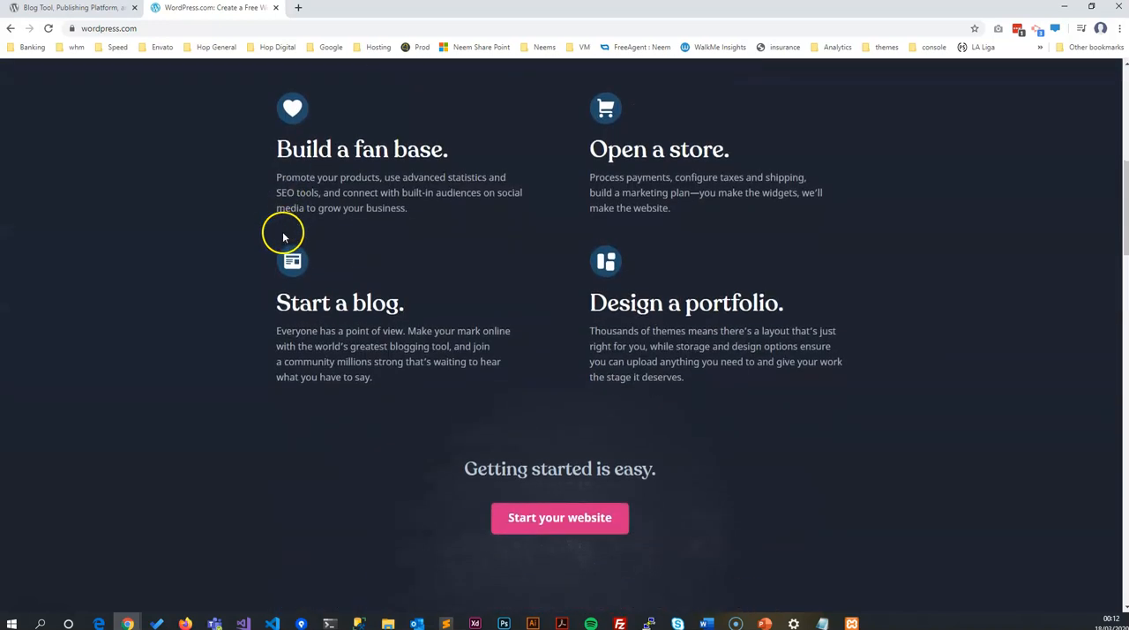
scroll(488, 332, "down", 2)
scroll(486, 327, "down", 5)
scroll(479, 323, "up", 15)
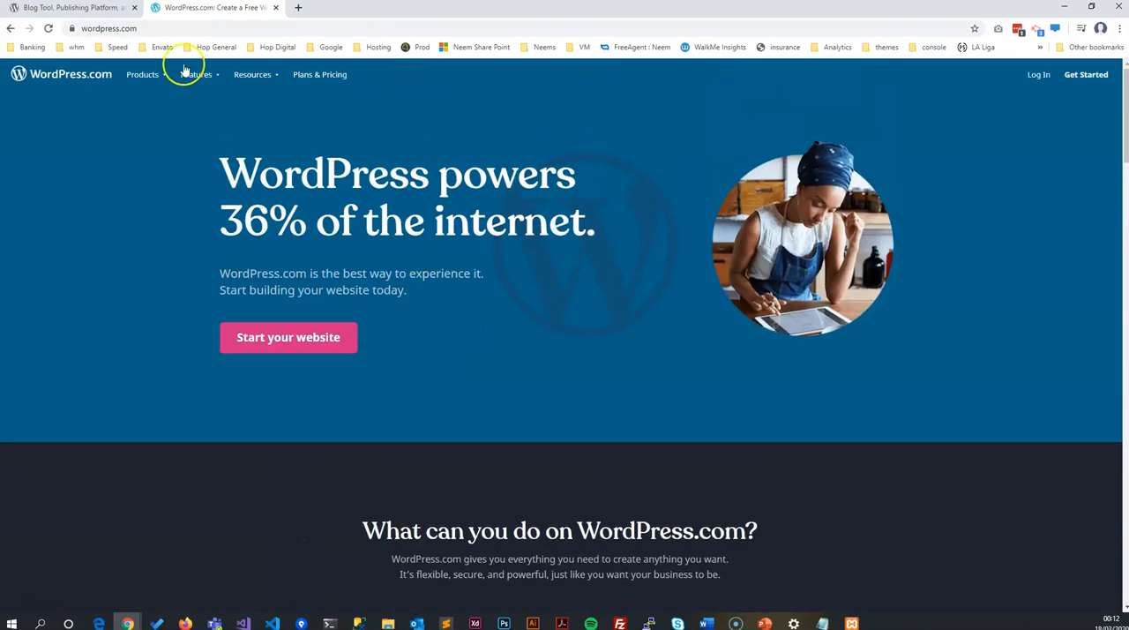
left_click(75, 11)
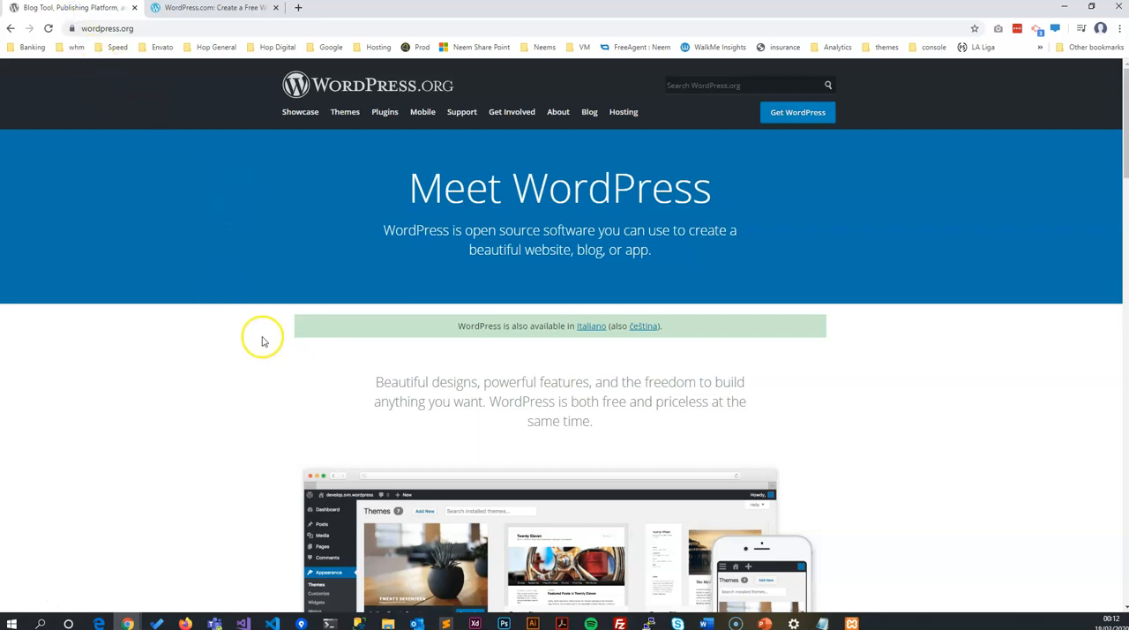
scroll(214, 348, "down", 4)
scroll(196, 375, "up", 4)
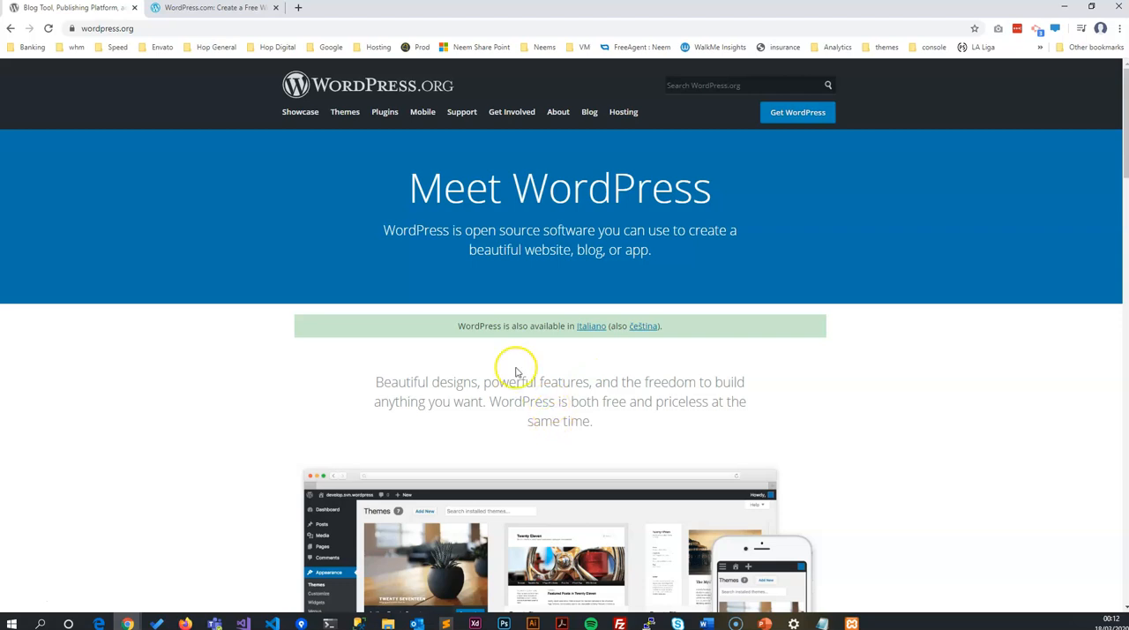
left_click(211, 11)
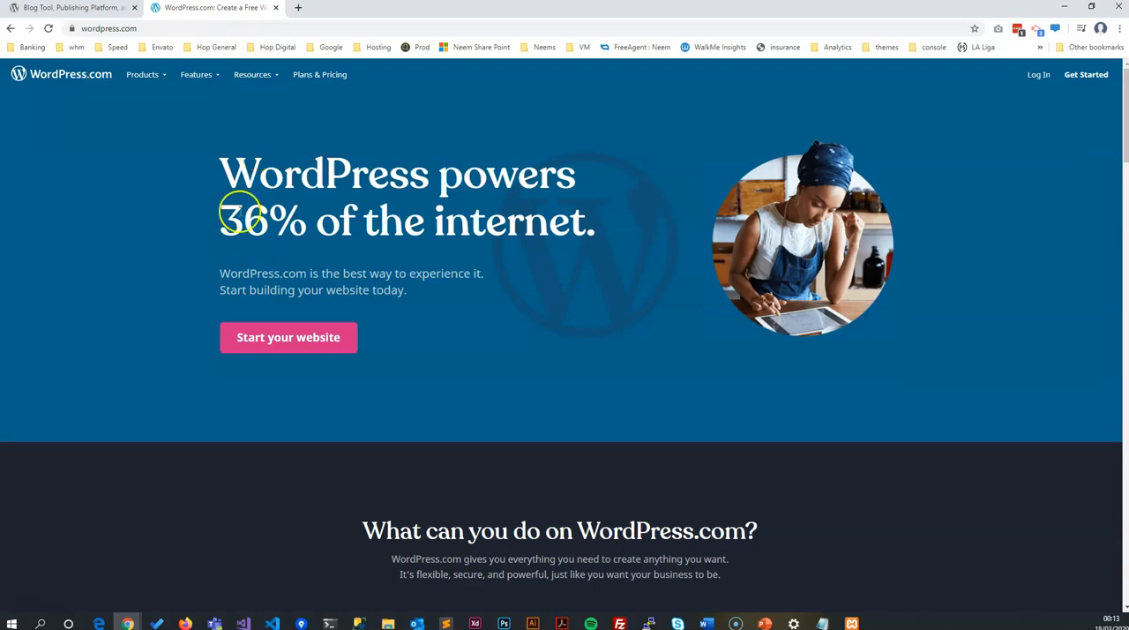
left_click(114, 29)
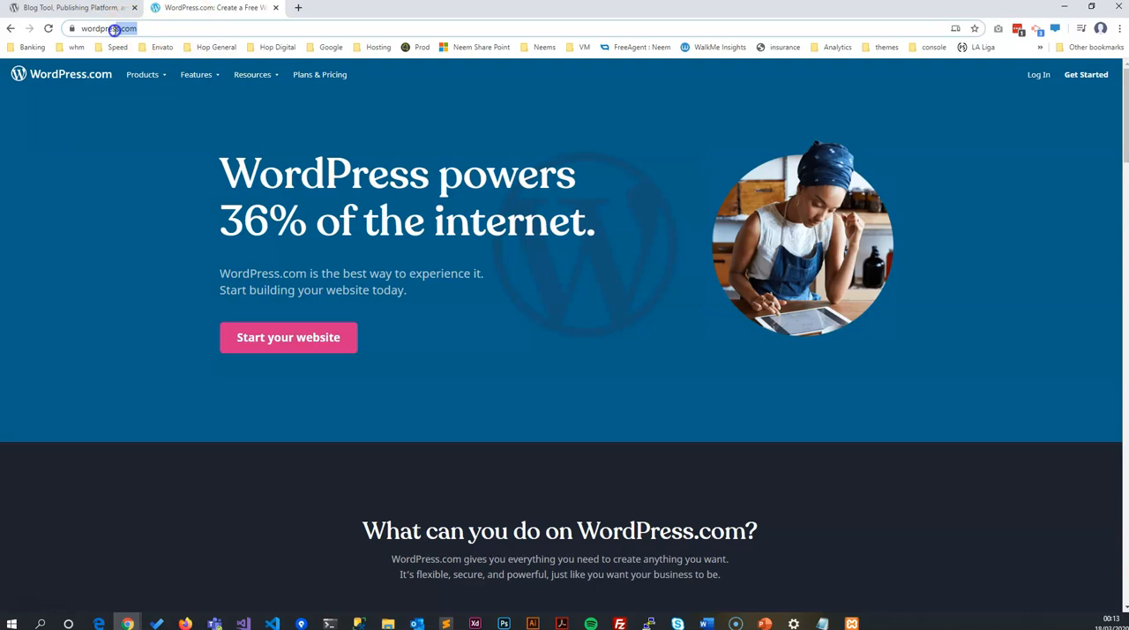
left_click(124, 28)
triple_click(124, 29)
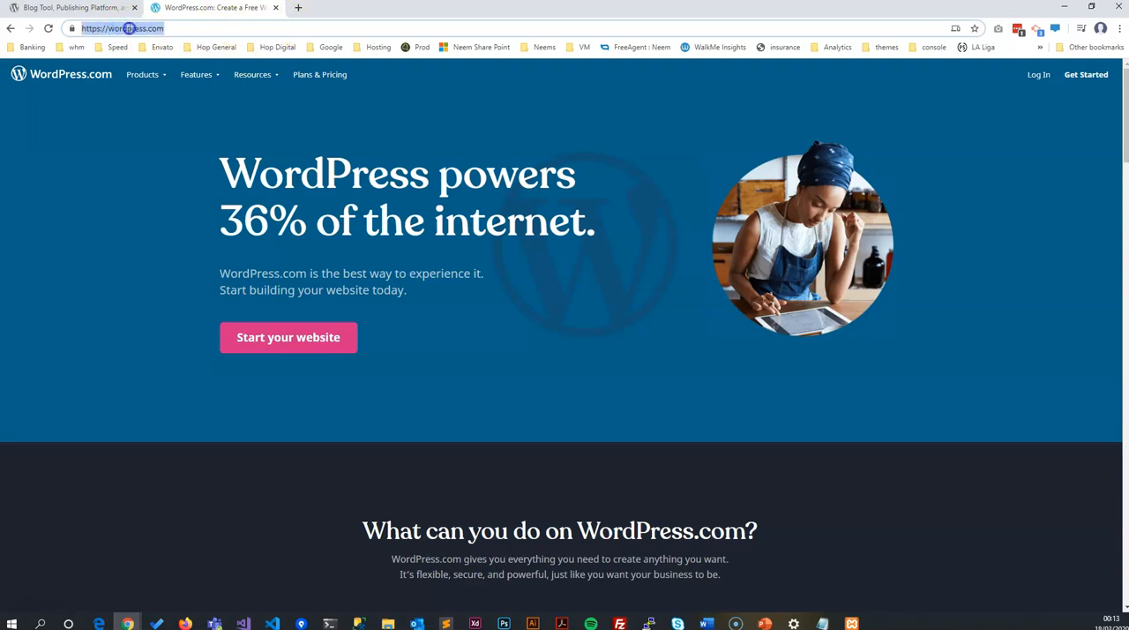
left_click(128, 30)
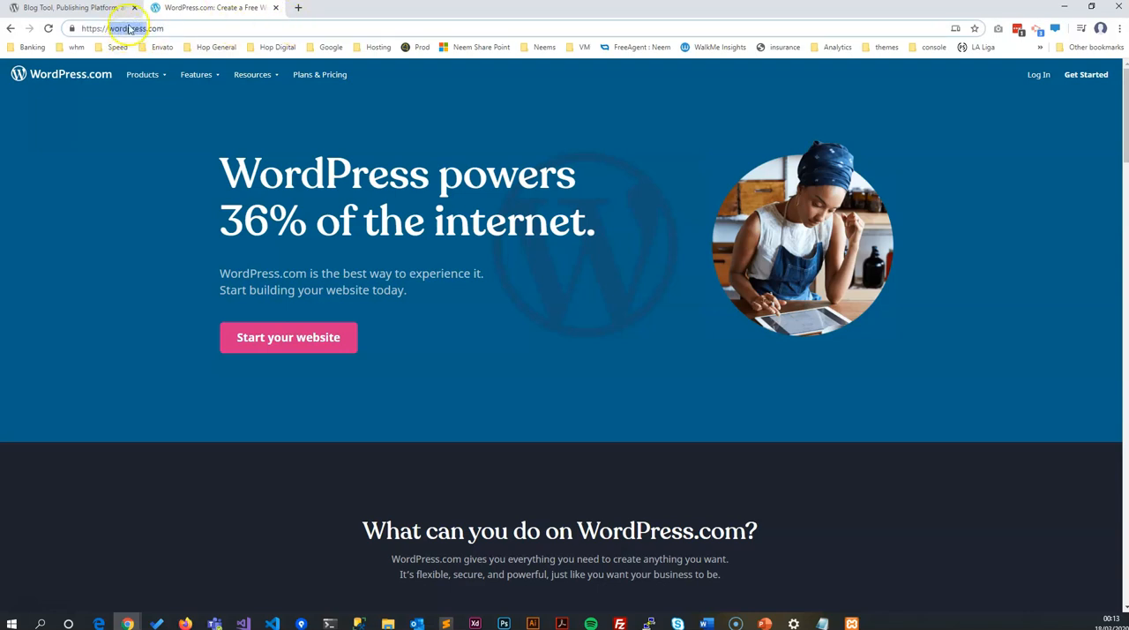
Step: Search Google for "wordpress" in a new tab and open the en-gb.wordpress.org result
left_click(297, 9)
type("wordpress")
key("Return")
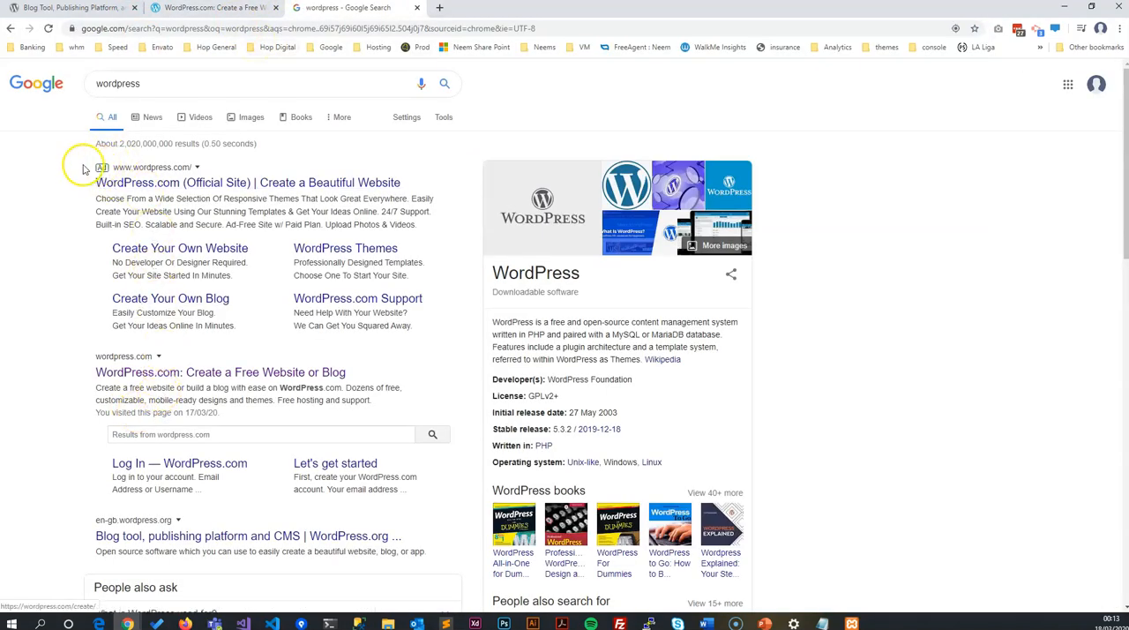
left_click_drag(94, 167, 148, 168)
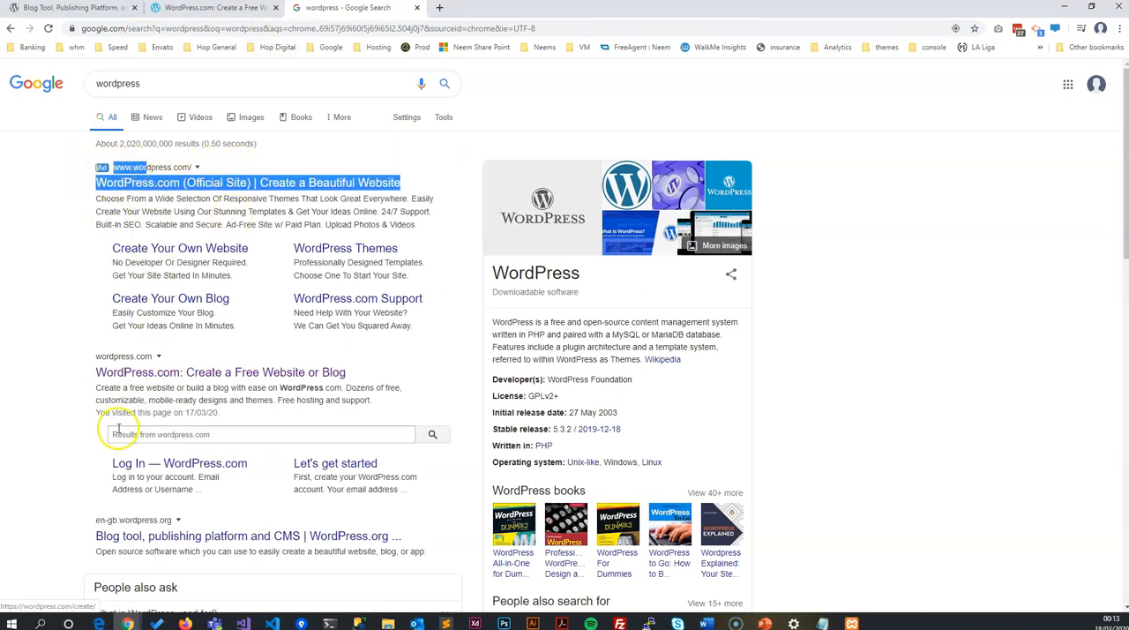
scroll(118, 430, "down", 2)
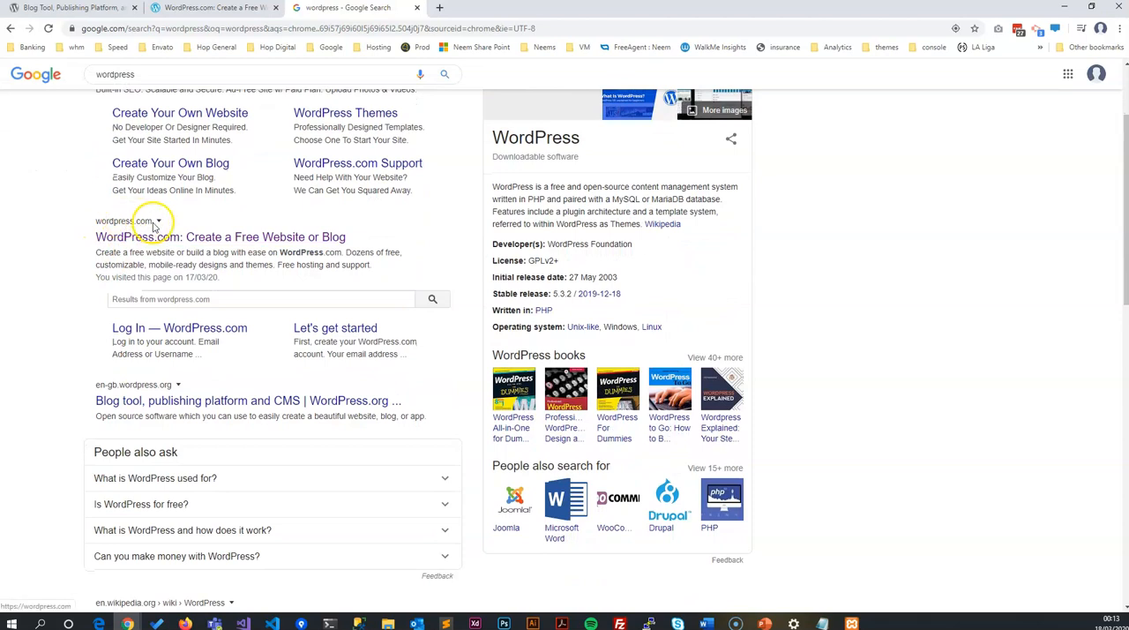
left_click(166, 394)
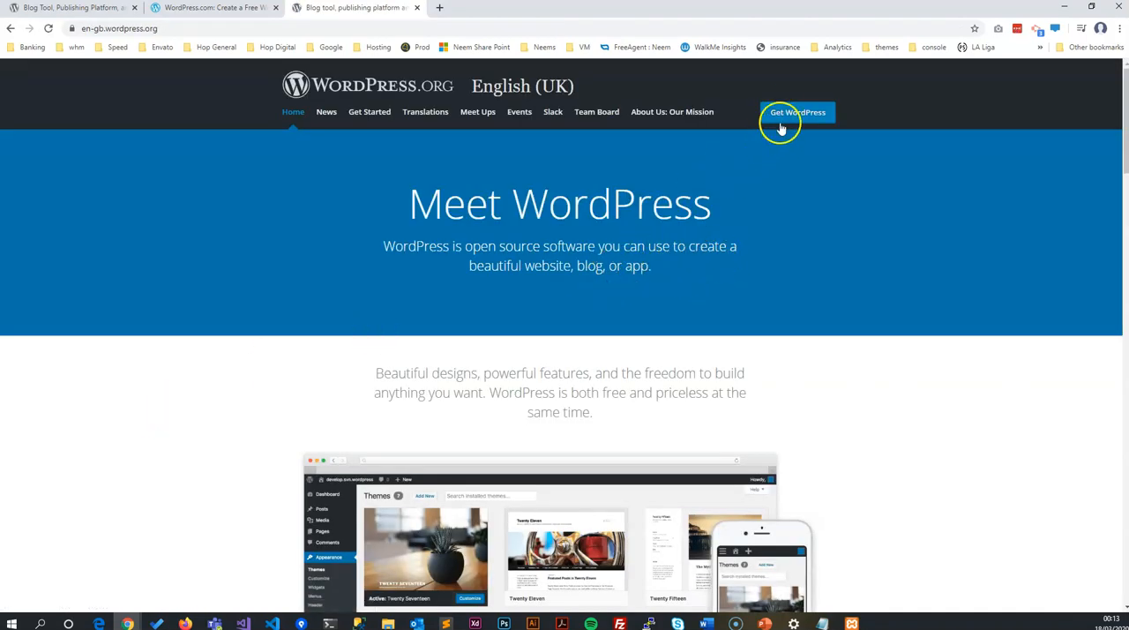
Step: Close the original WordPress.com and WordPress.org tabs, keeping the en-gb.wordpress.org page open
left_click(193, 9)
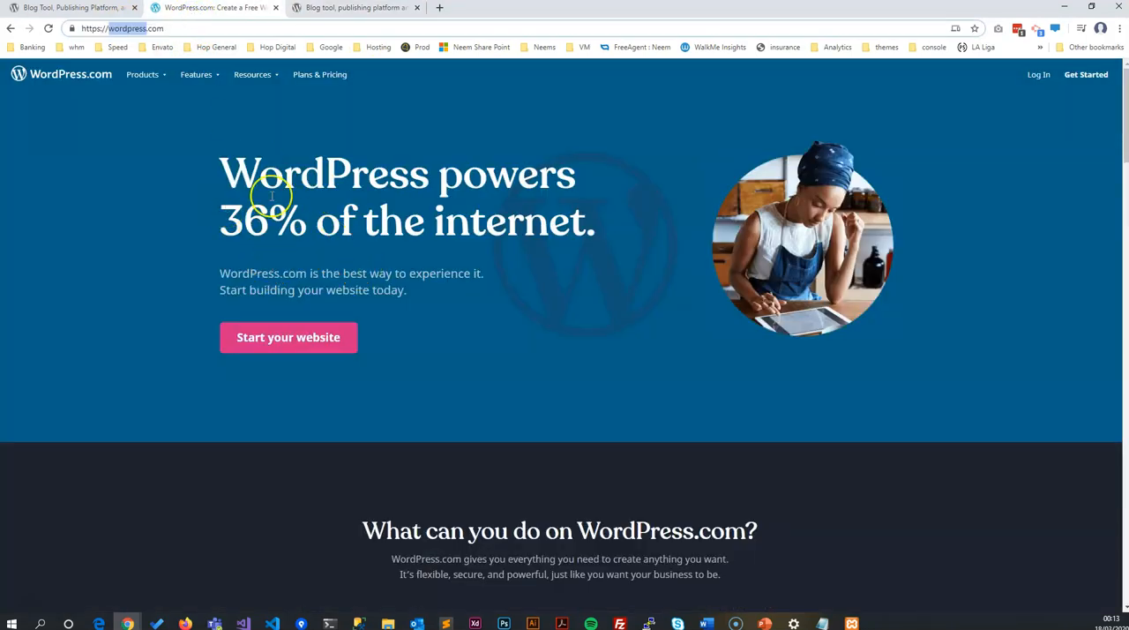
middle_click(164, 13)
middle_click(121, 13)
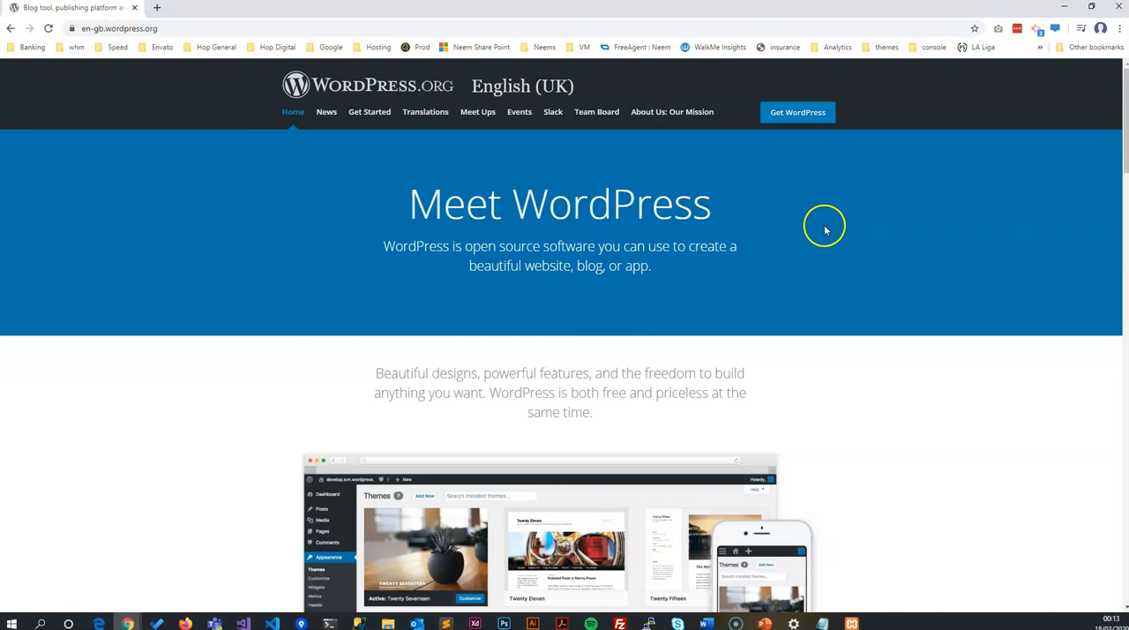
Step: Start the WordPress 5.3.2 zip download and choose the xampp\htdocs folder on drive D as the save location
left_click(803, 116)
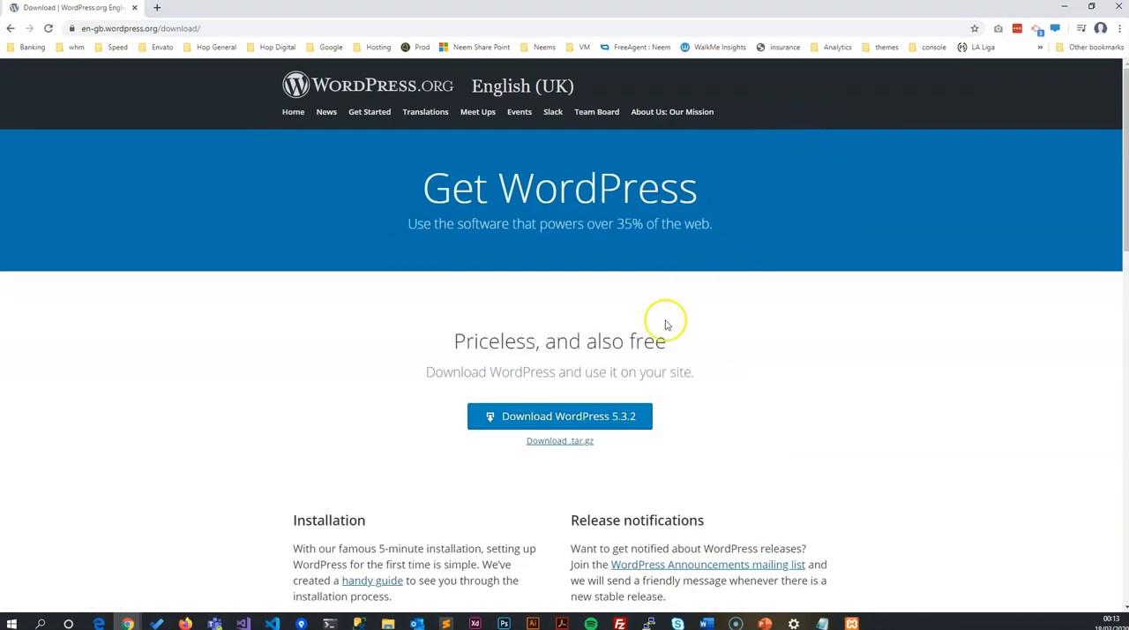
left_click(584, 424)
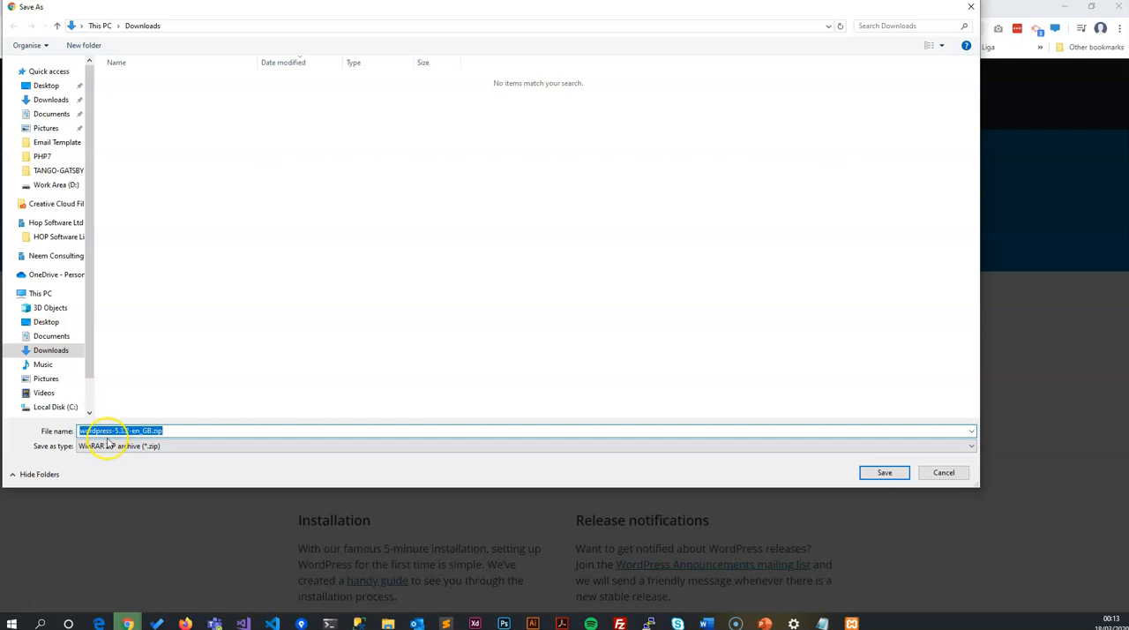
scroll(54, 393, "down", 1)
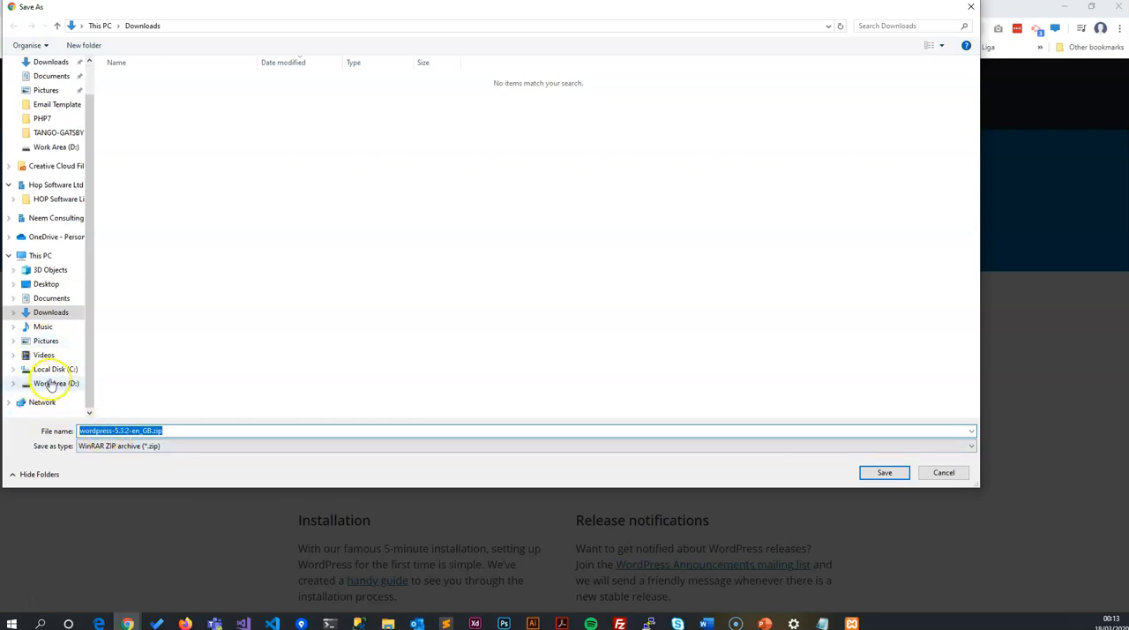
left_click(51, 384)
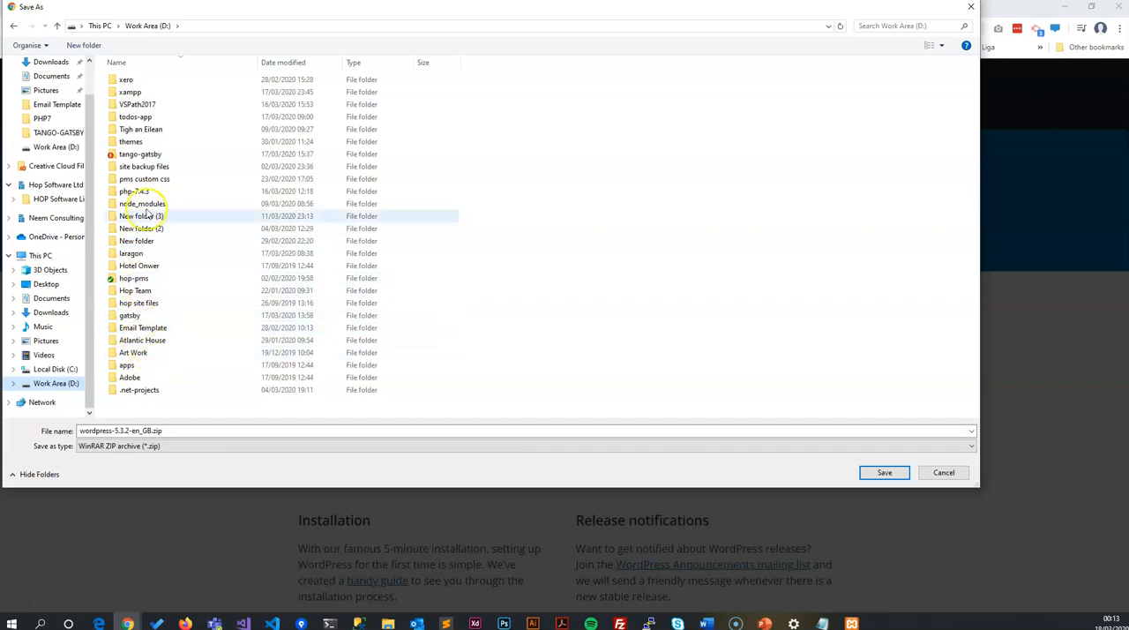
double_click(130, 91)
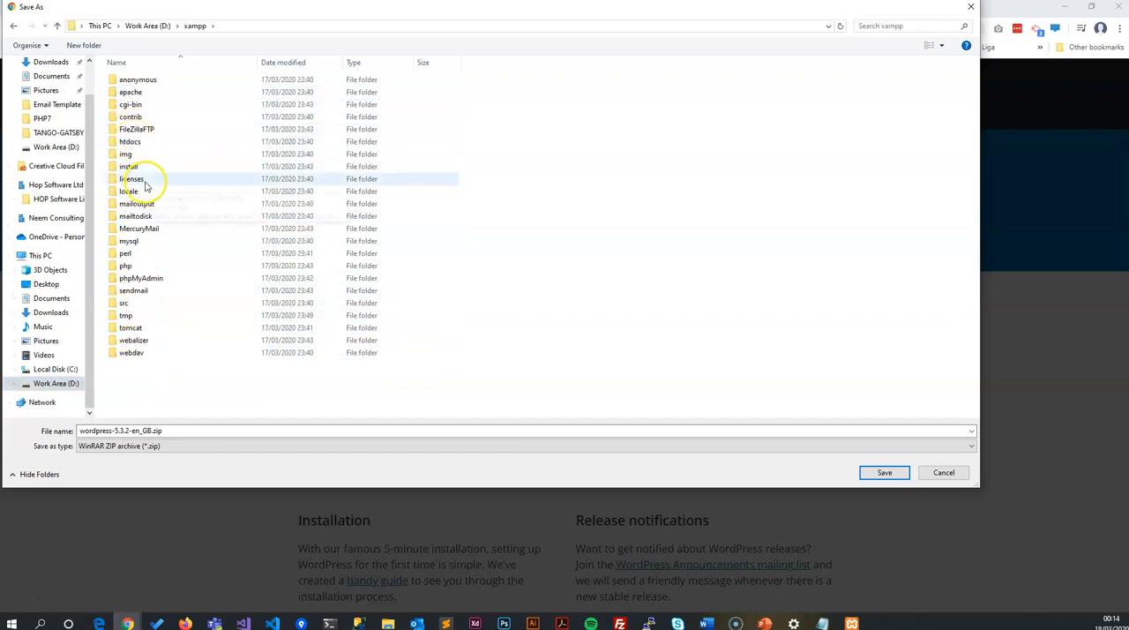
double_click(128, 142)
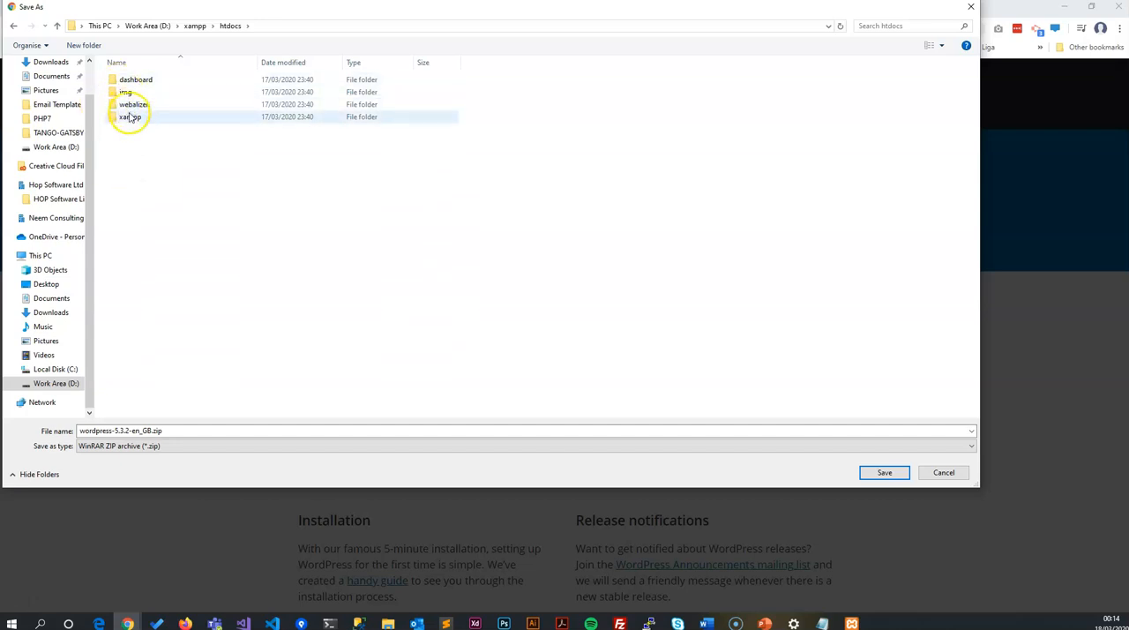
Step: Create a folder named teddy in htdocs, save wordpress-5.3.2-en_GB.zip into it, and dismiss the download page's message
left_click(89, 44)
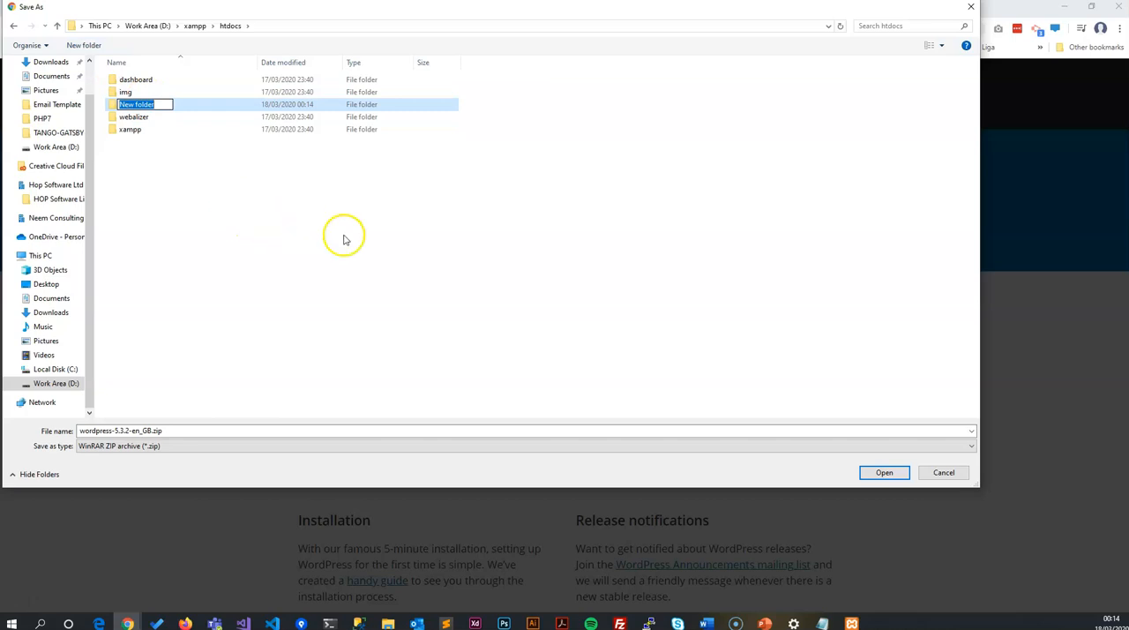
type("terry")
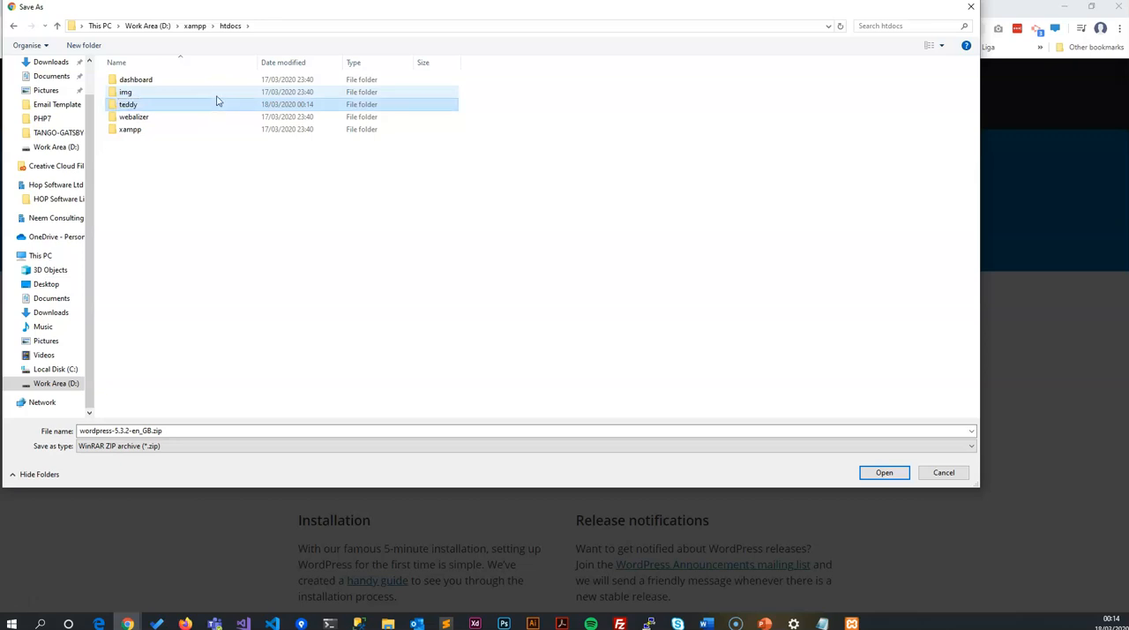
double_click(177, 105)
left_click(883, 472)
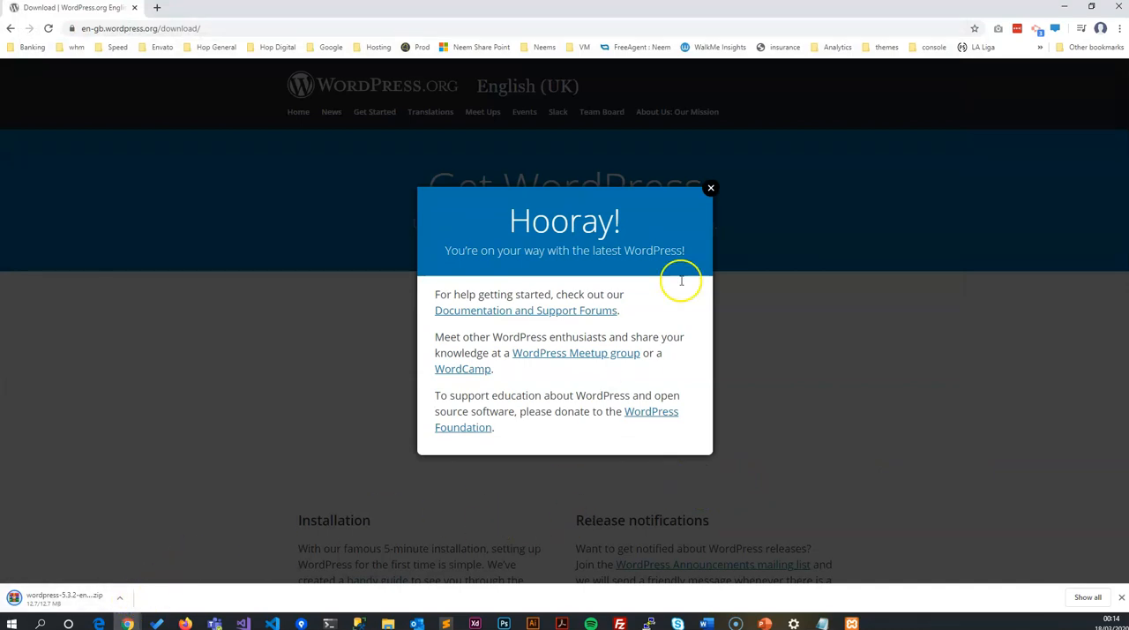
left_click(711, 188)
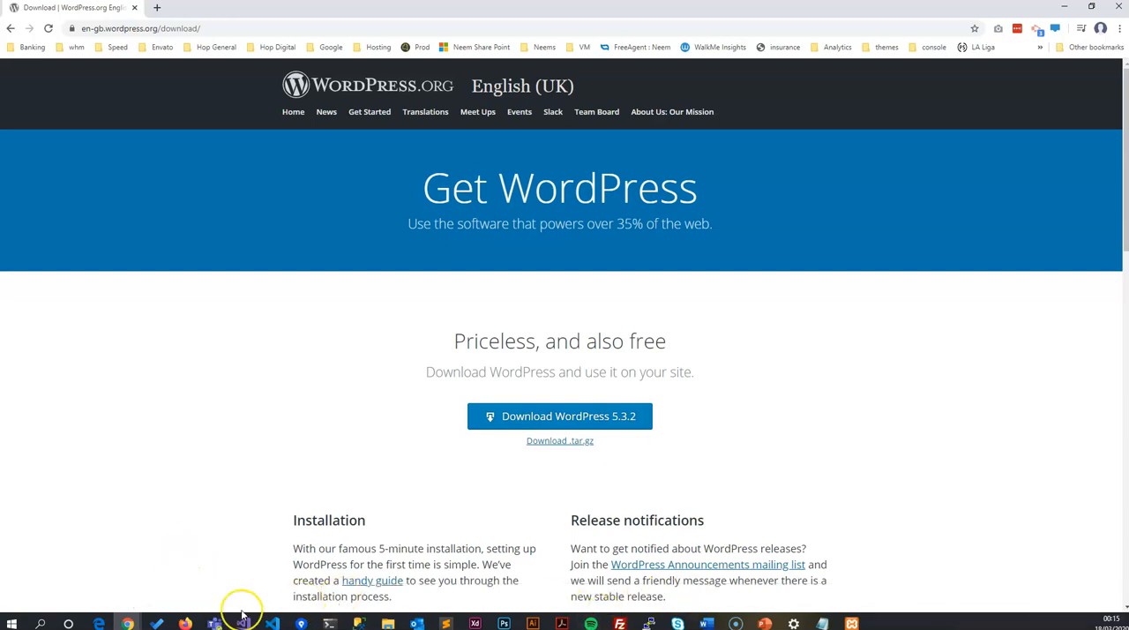
Step: In File Explorer, extract wordpress-5.3.2-en_GB.zip directly into the teddy folder and delete the zip file
left_click(370, 464)
left_click(388, 624)
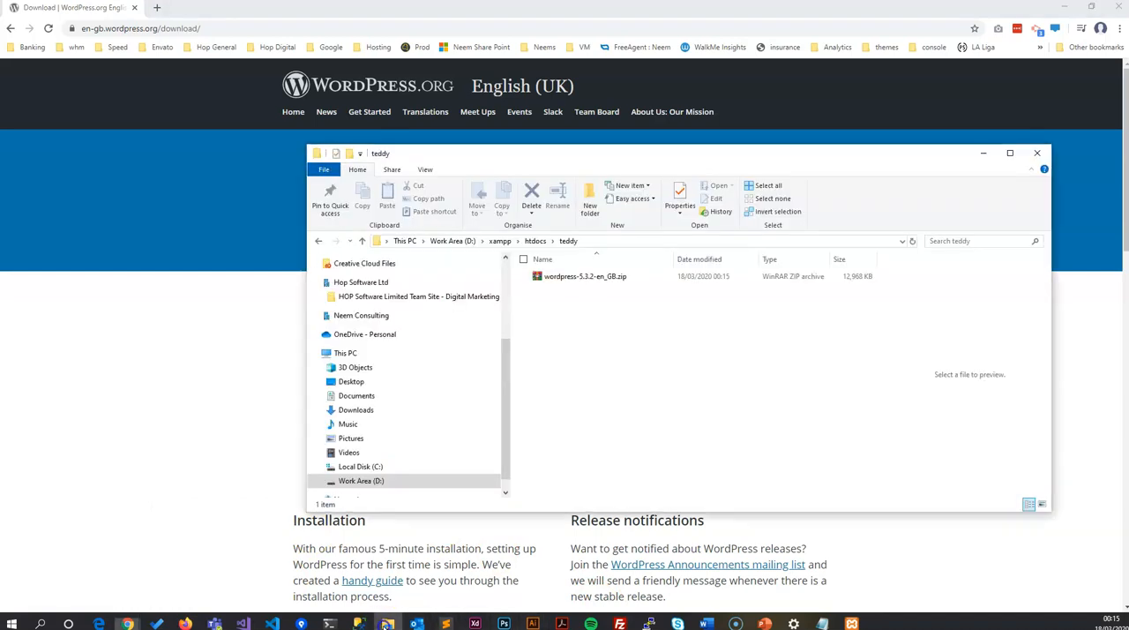
right_click(584, 279)
left_click(461, 339)
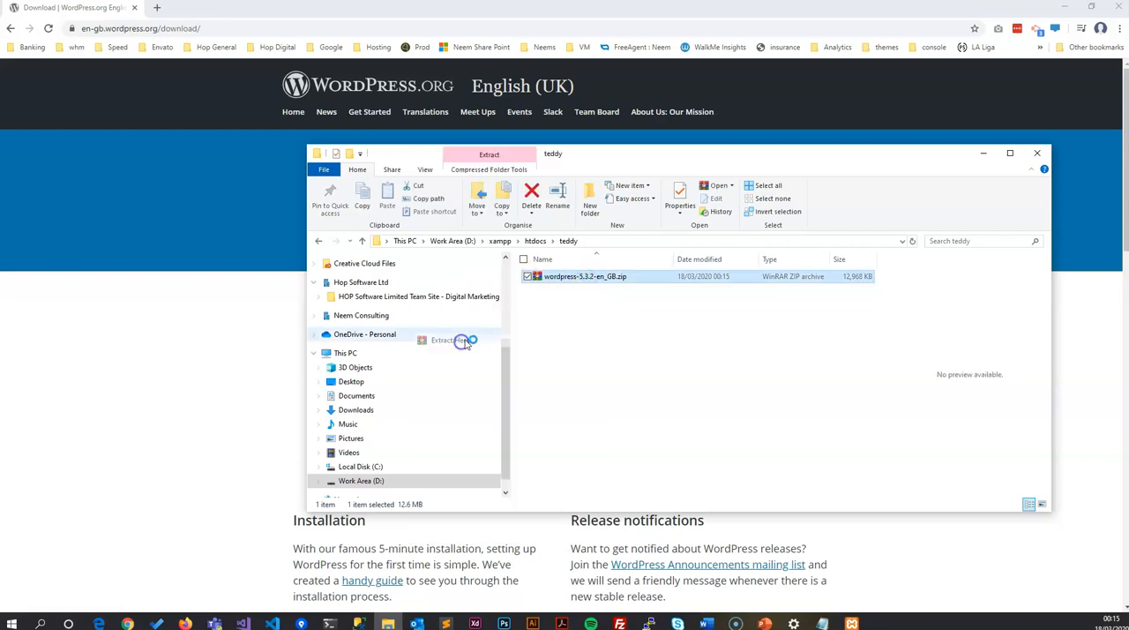
left_click(577, 294)
key("Delete")
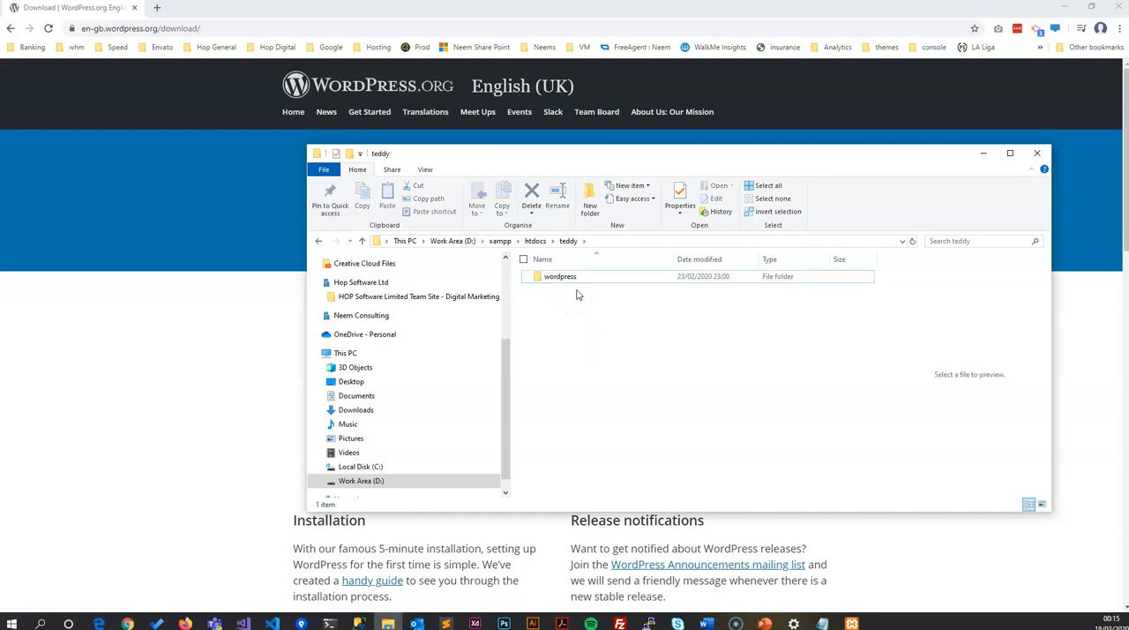
Step: Move all contents of the extracted wordpress folder up into teddy and delete the emptied wordpress folder
double_click(547, 276)
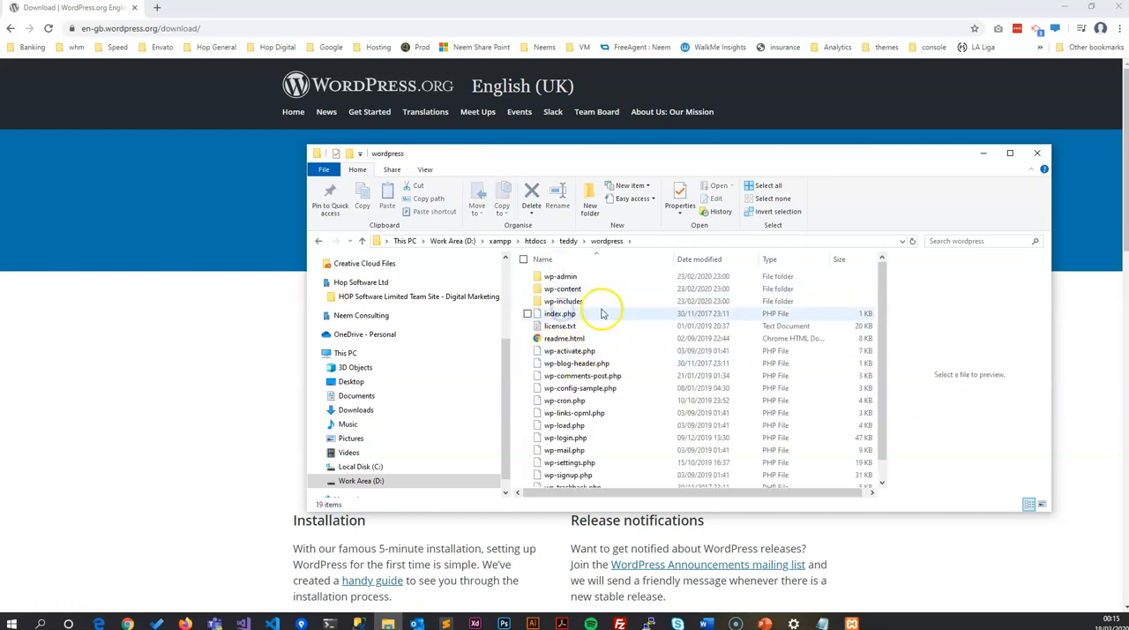
key("ctrl+a")
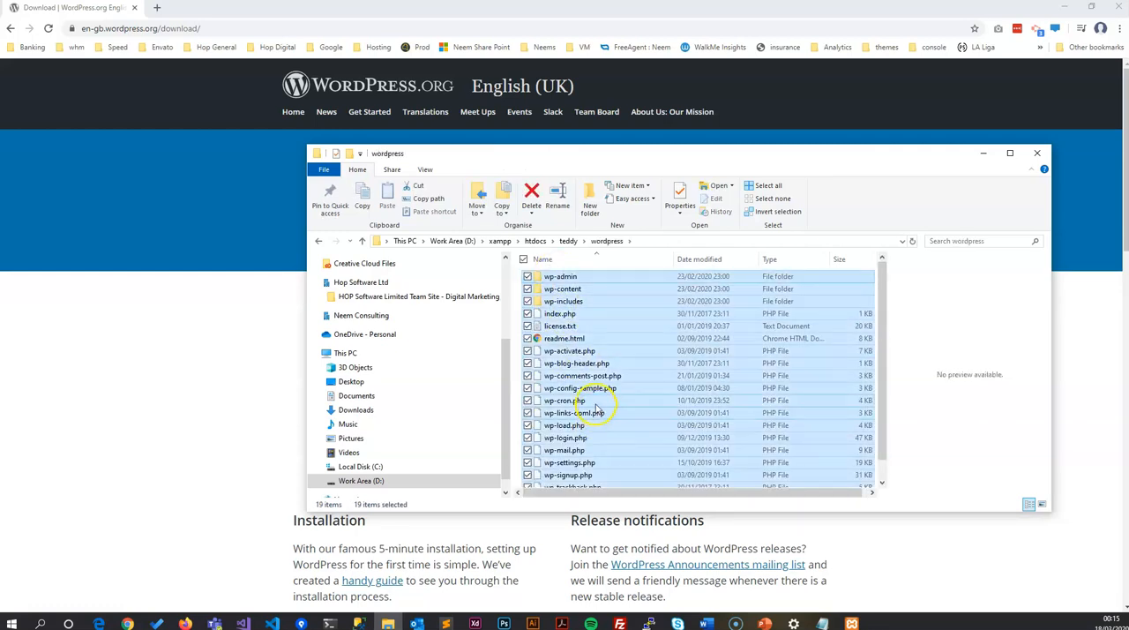
key("ctrl+x")
left_click(568, 241)
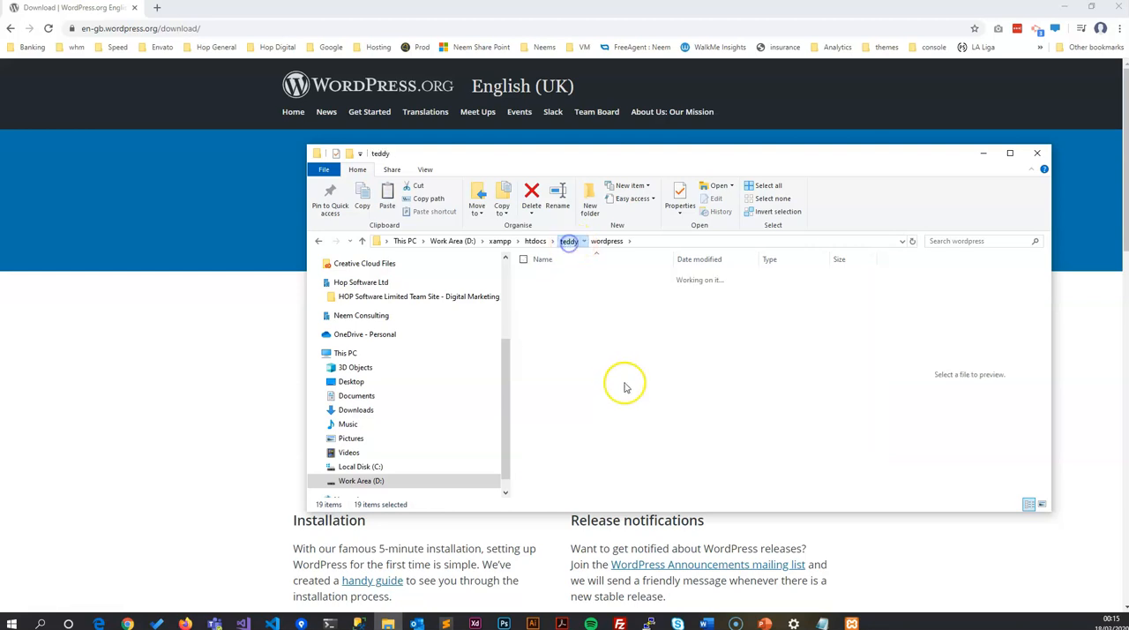
key("ctrl+v")
left_click(558, 278)
key("Delete")
Step: Look over the WordPress files in the teddy folder and show the folder's full path
scroll(574, 465, "down", 1)
scroll(572, 460, "up", 1)
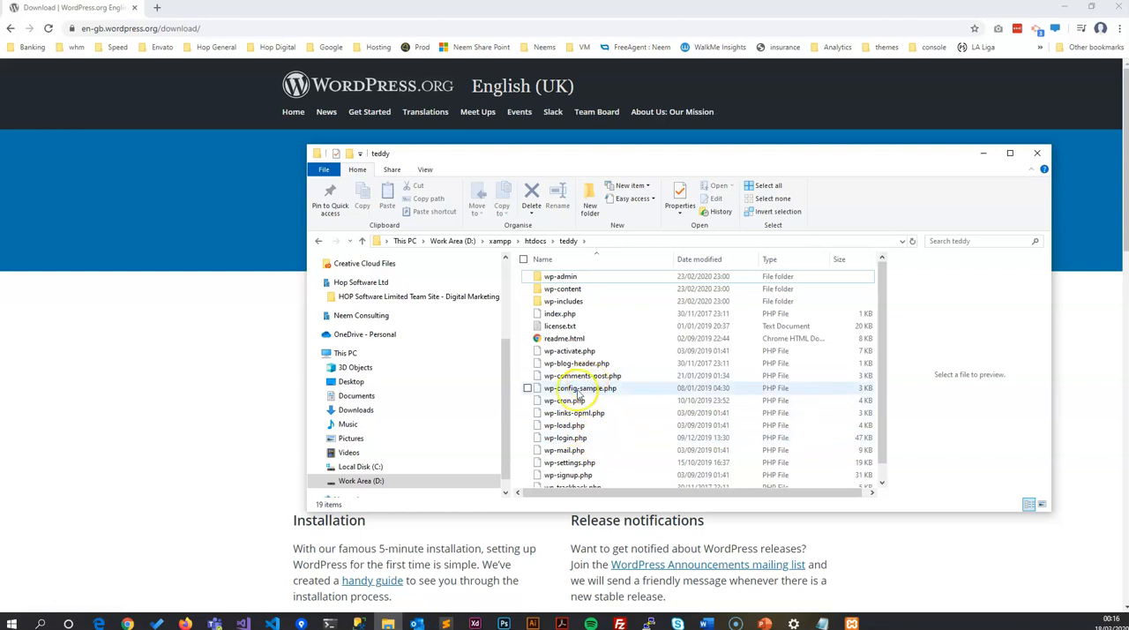
left_click(610, 242)
left_click(484, 240)
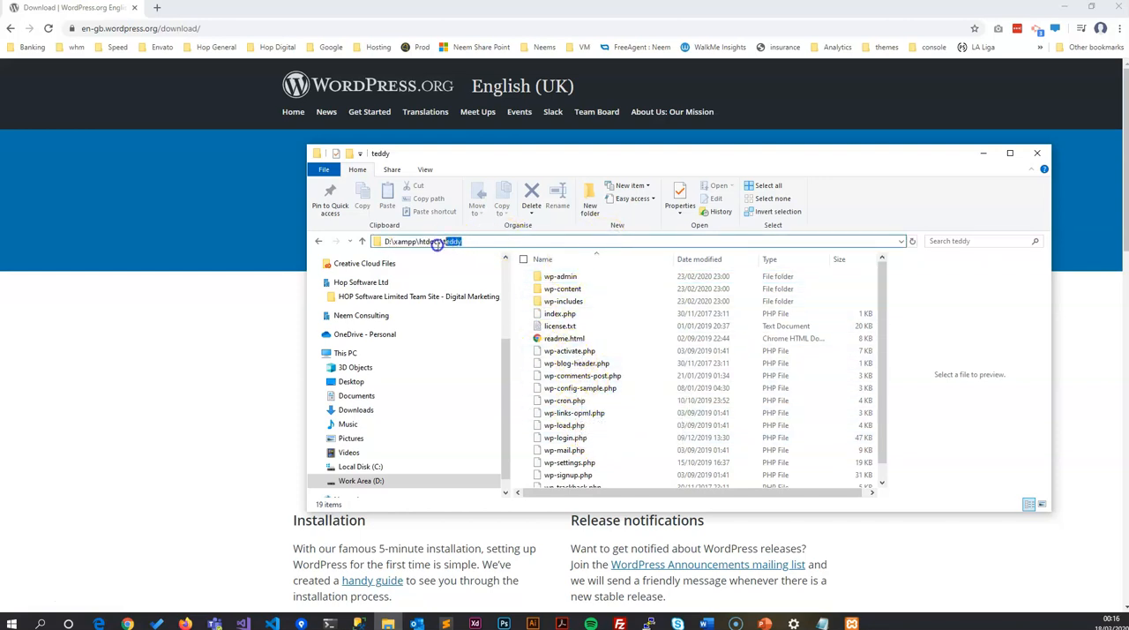
Step: In Chrome, open localhost:8080/teddy in a new tab
left_click(123, 249)
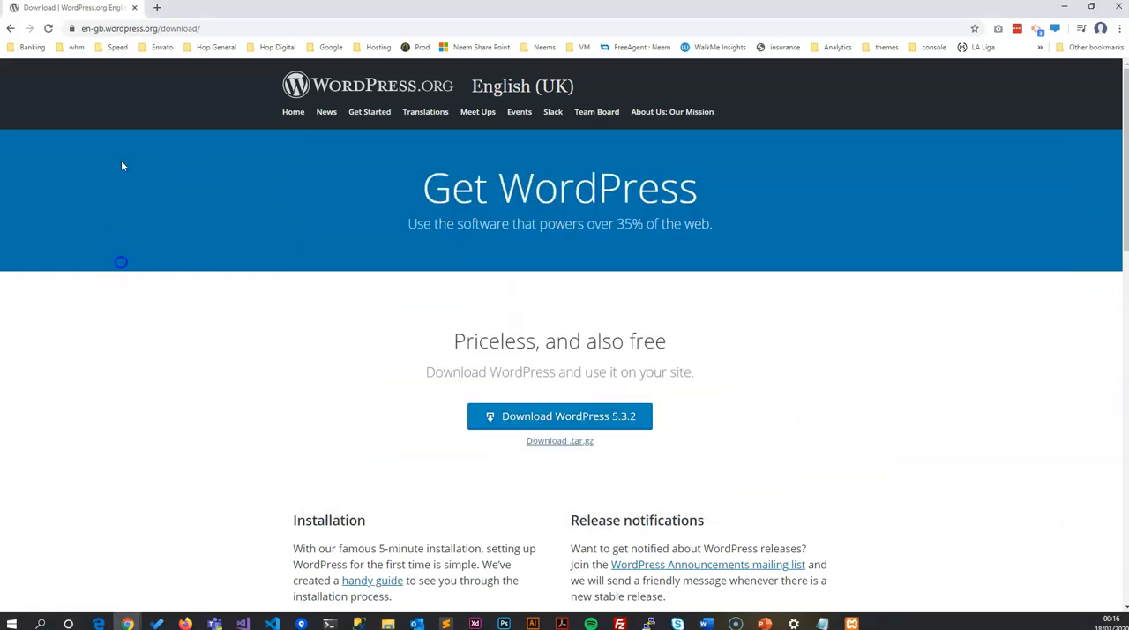
left_click(152, 7)
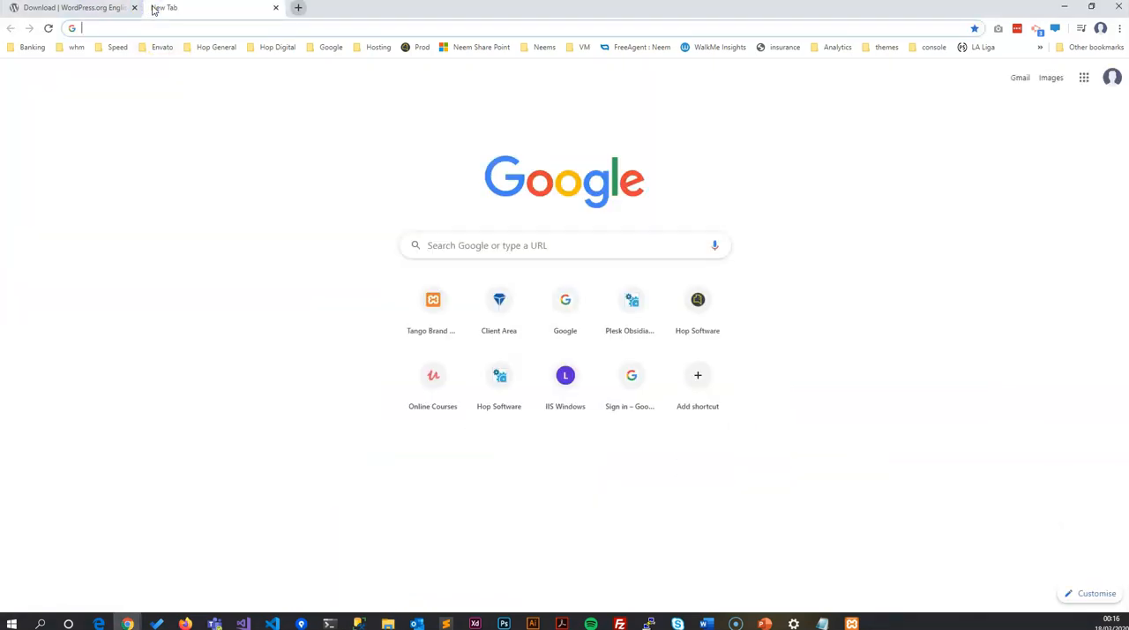
type("/")
key("BackSpace")
type("localhost:8080/")
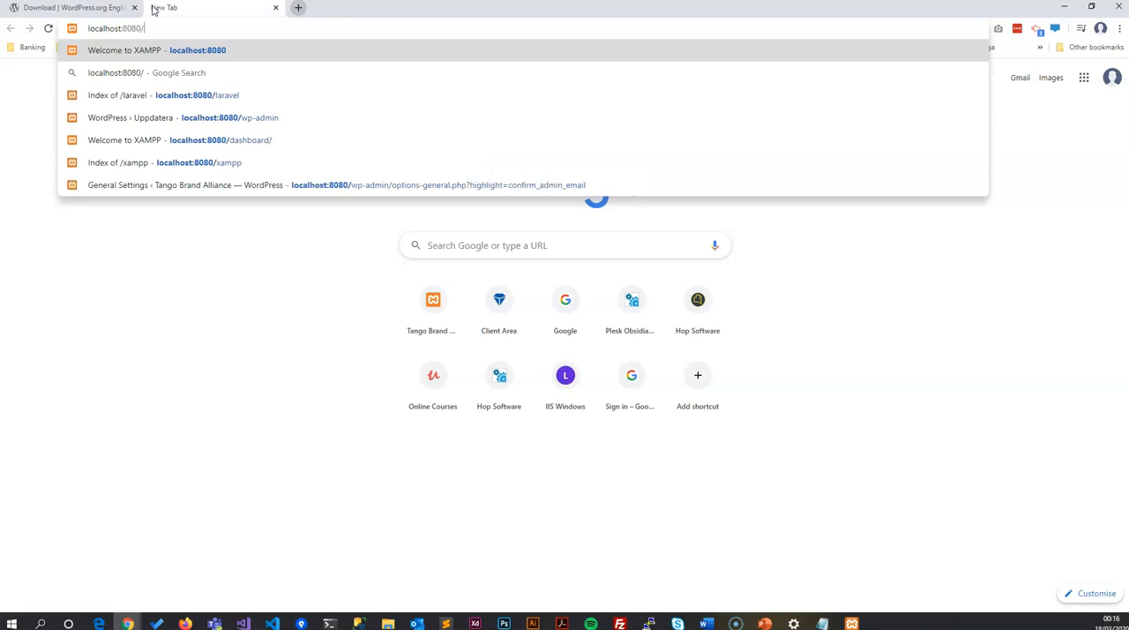
type("teddy")
key("Return")
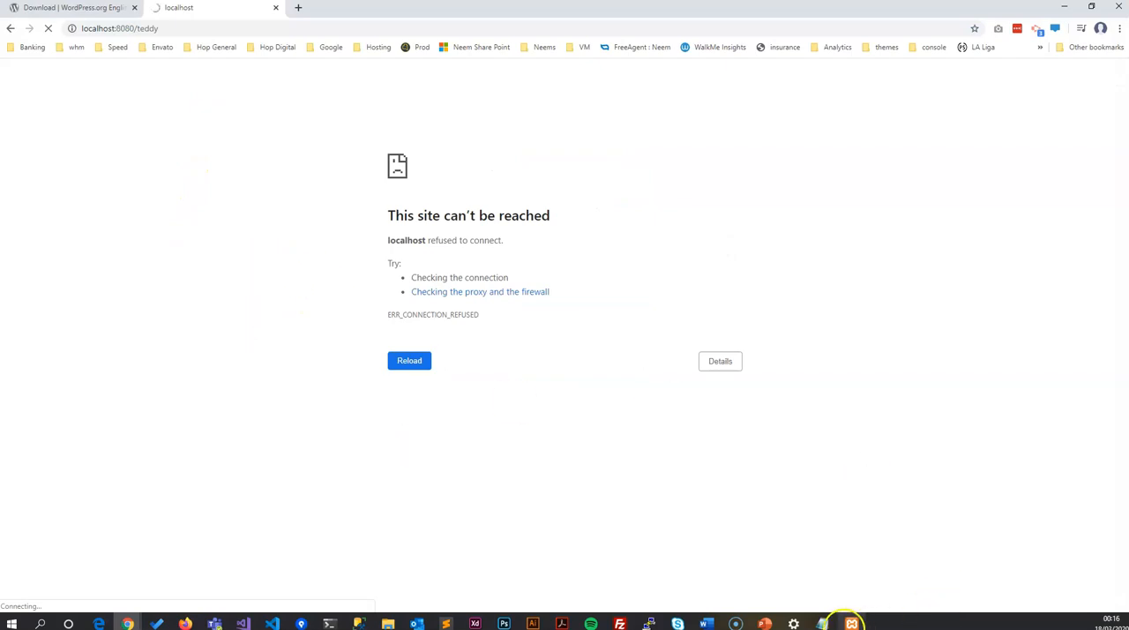
Step: Start Apache and MySQL in the XAMPP Control Panel, and return to Chrome to load the teddy site's WordPress setup page
left_click(852, 624)
left_click(453, 195)
left_click(452, 212)
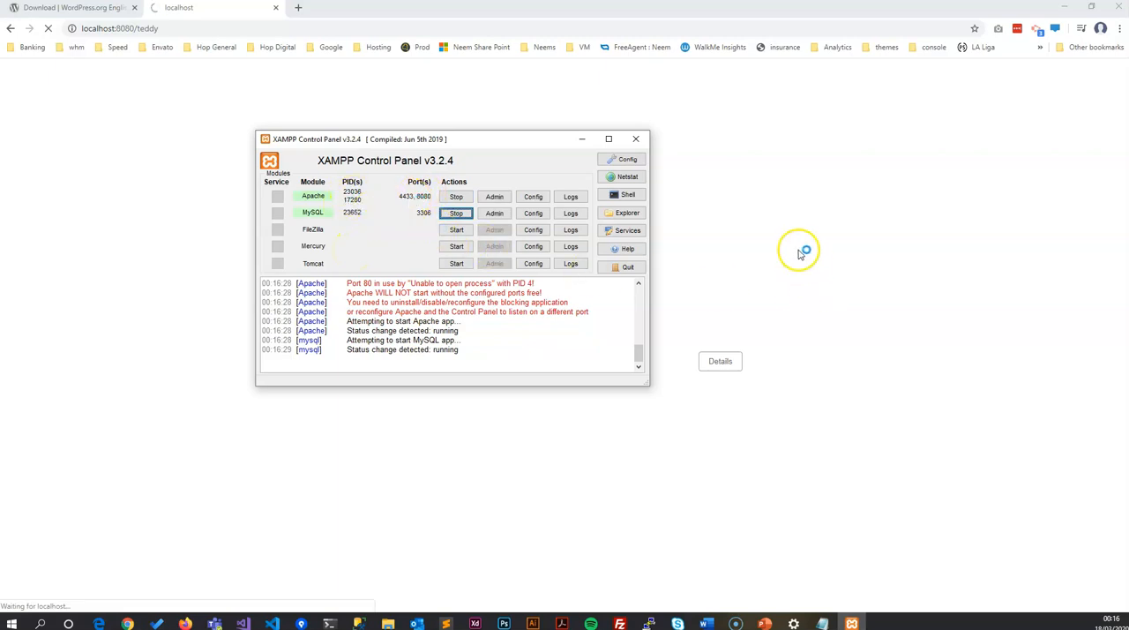
left_click(798, 254)
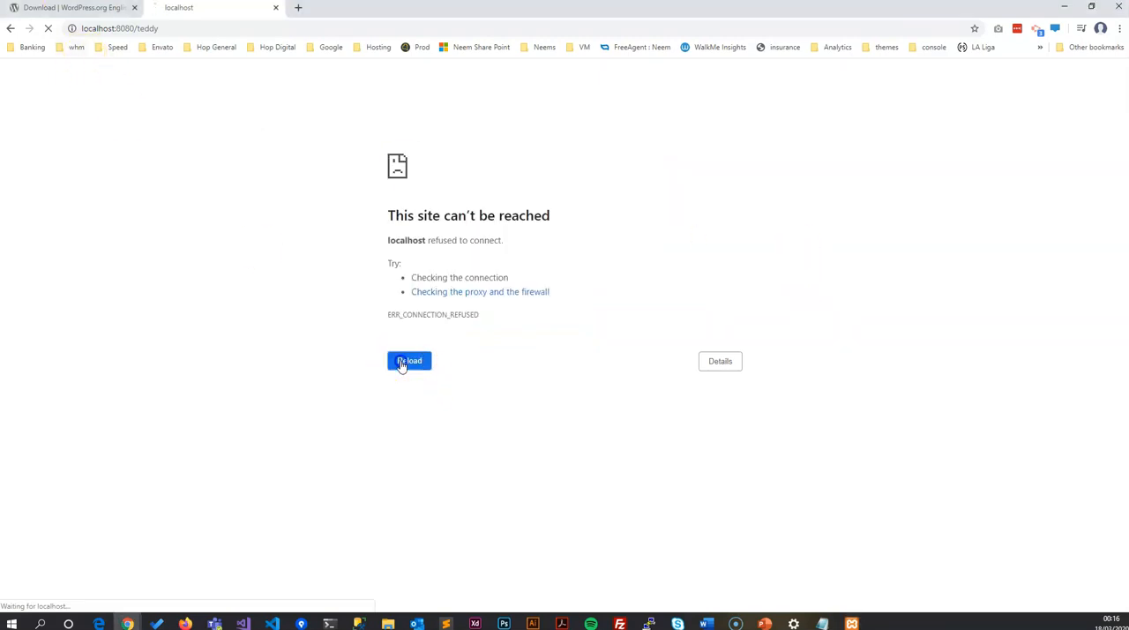
left_click(292, 378)
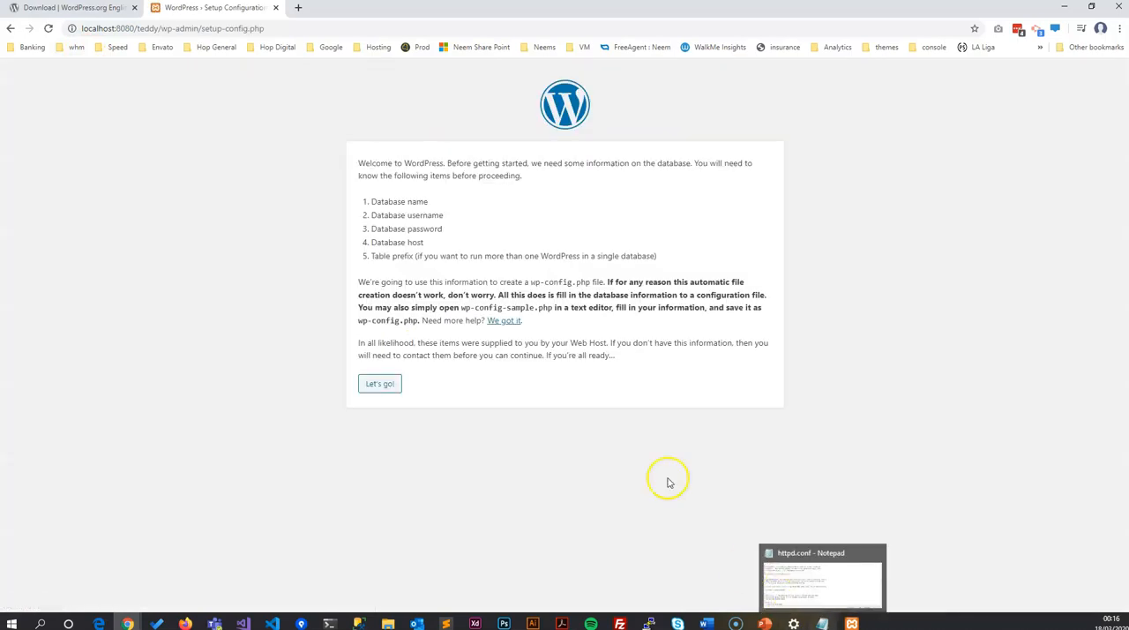
left_click(996, 401)
left_click(853, 621)
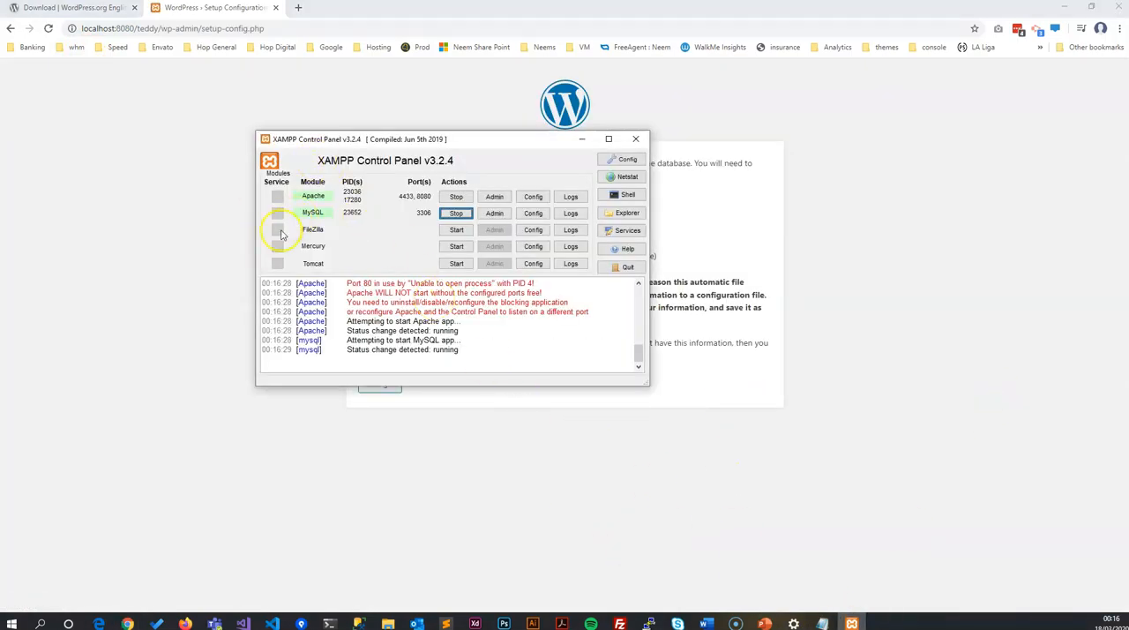
left_click(381, 481)
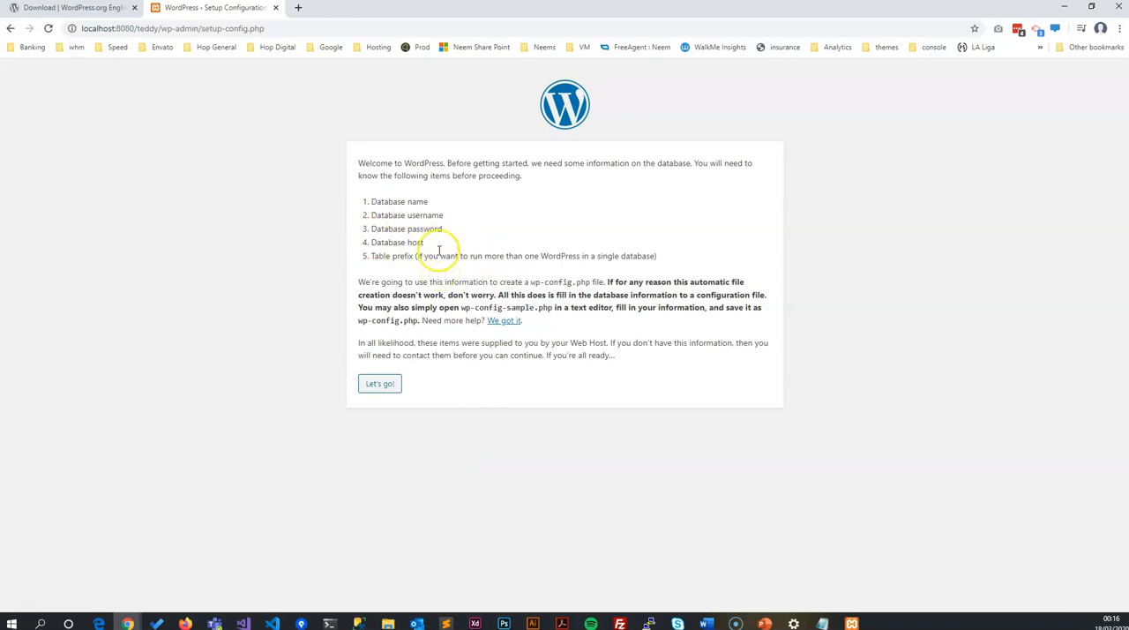
Step: Review the database details required by the WordPress setup page and the wp-config.php file name it mentions
left_click_drag(658, 256, 344, 192)
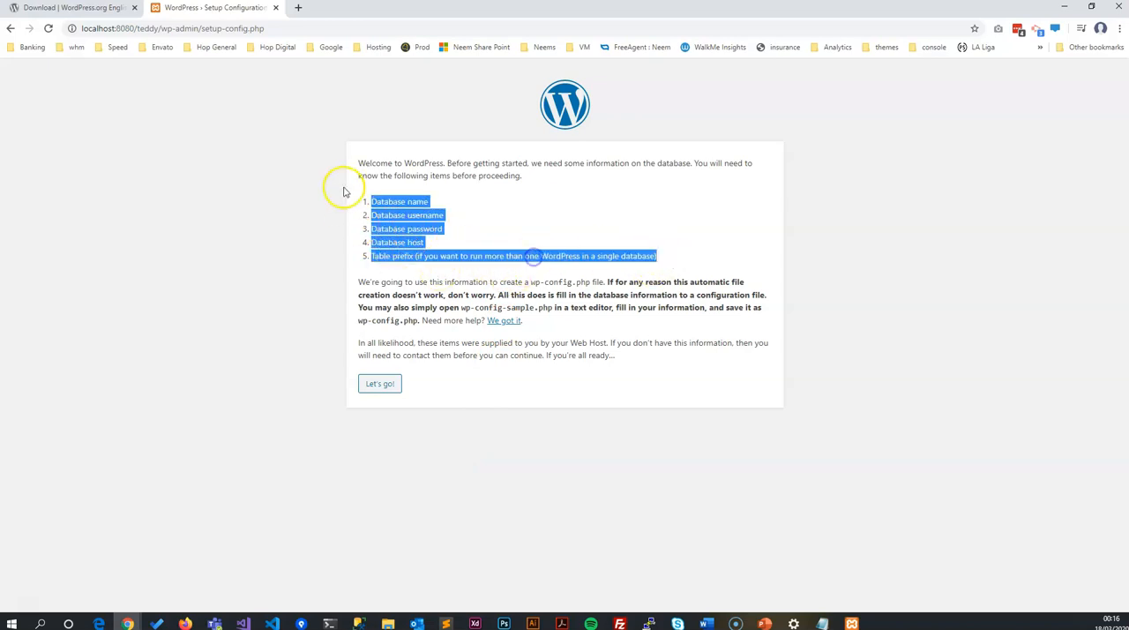
left_click(412, 224)
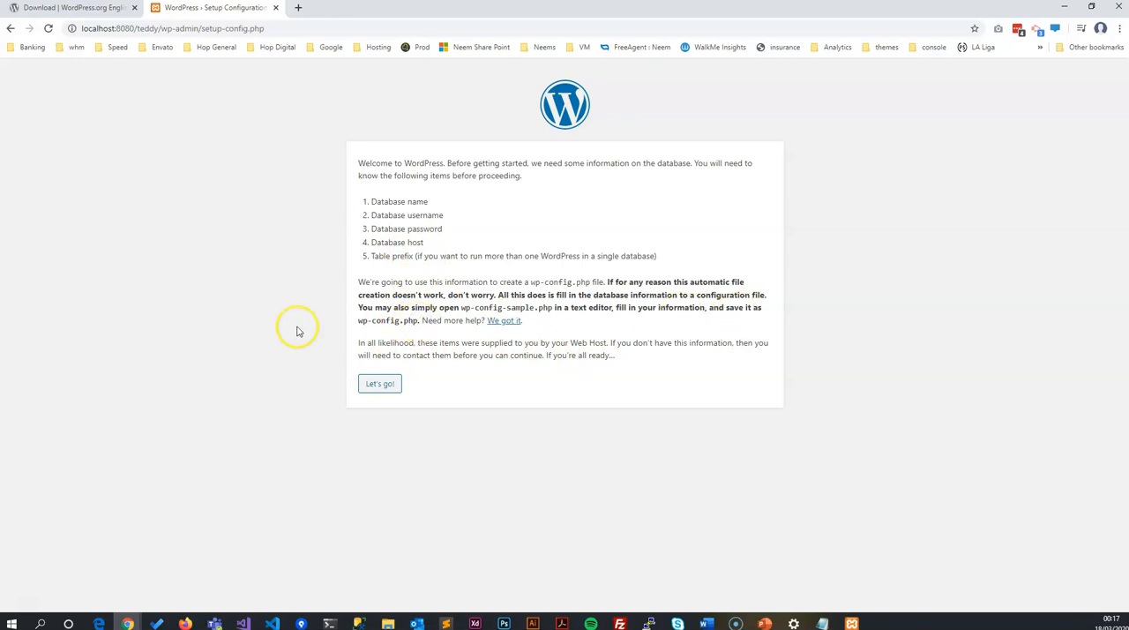
left_click_drag(418, 322, 360, 321)
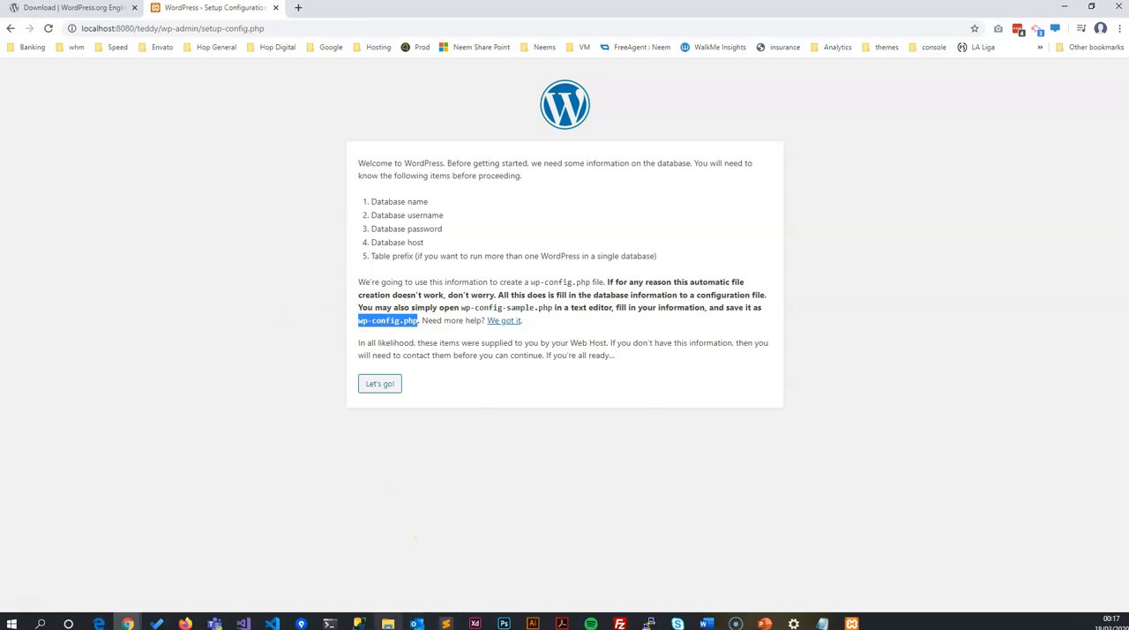
Step: In File Explorer, rename wp-config-sample.php in the teddy folder to wp-config.php
left_click(388, 623)
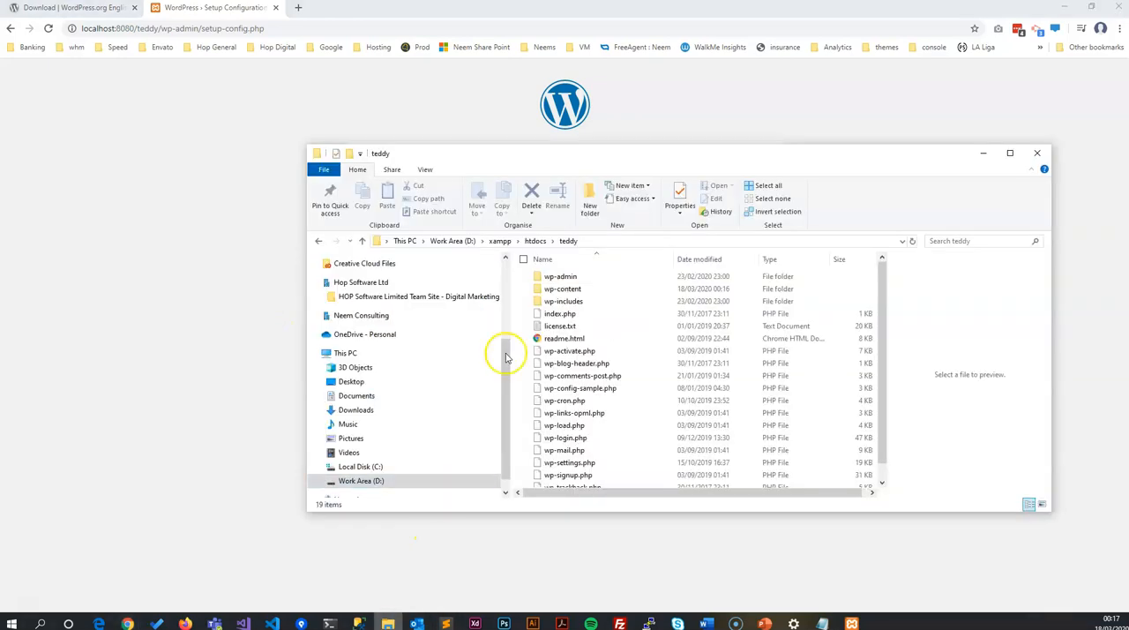
left_click(589, 394)
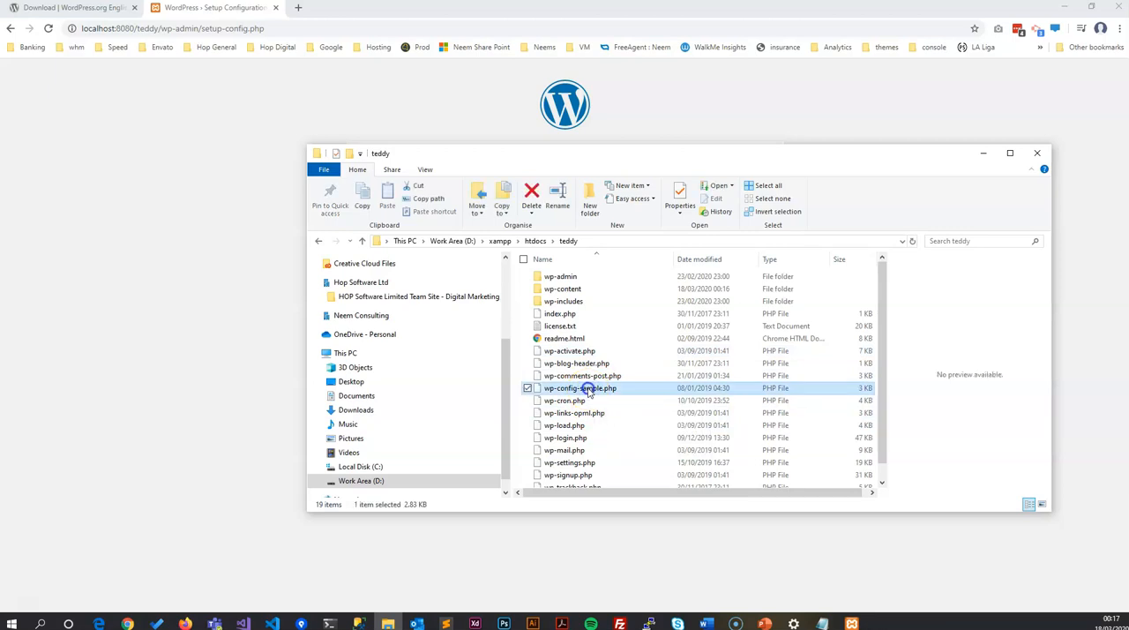
left_click(589, 393)
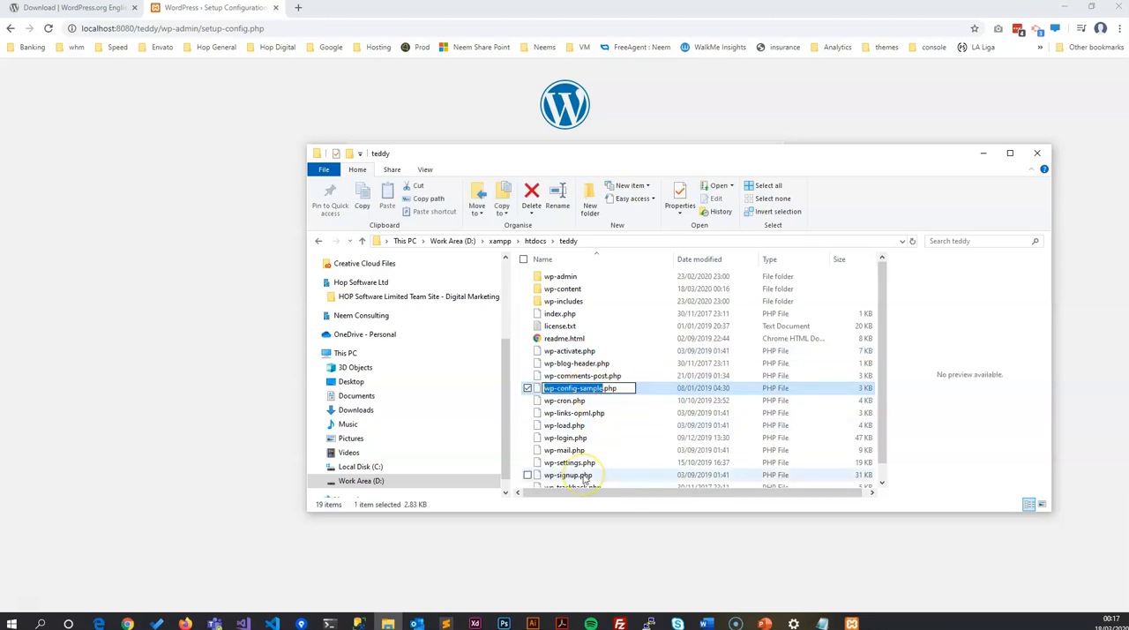
key("Right")
key("BackSpace")
key("Return")
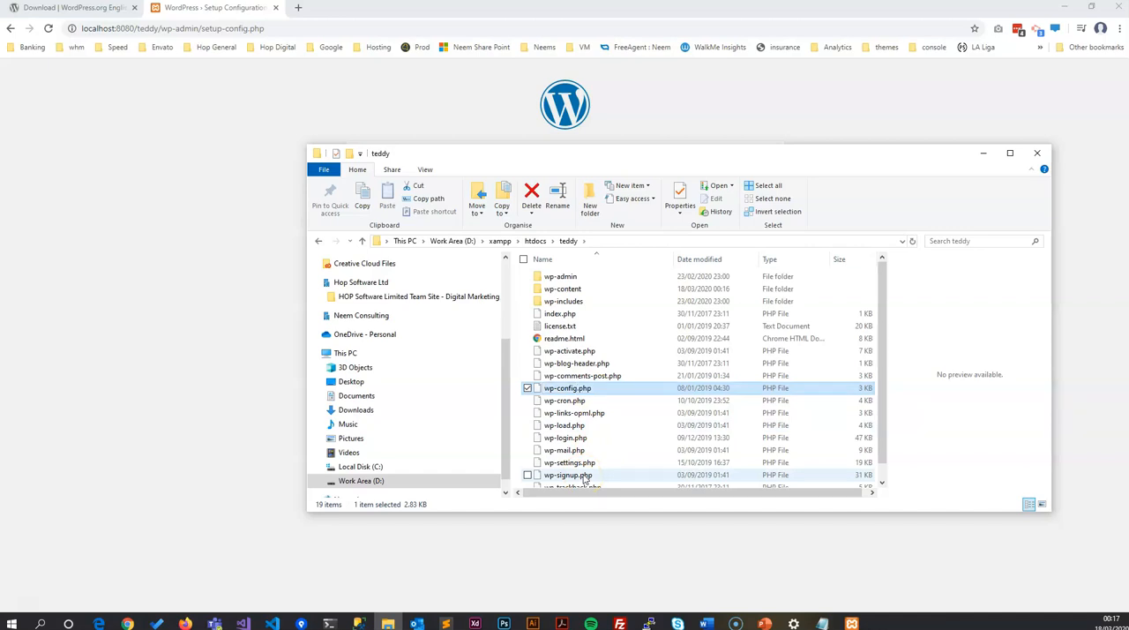
Step: Open wp-config.php in Sublime Text, examine the DB_NAME, DB_USER and DB_PASSWORD definitions, and return to the WordPress setup page
right_click(557, 392)
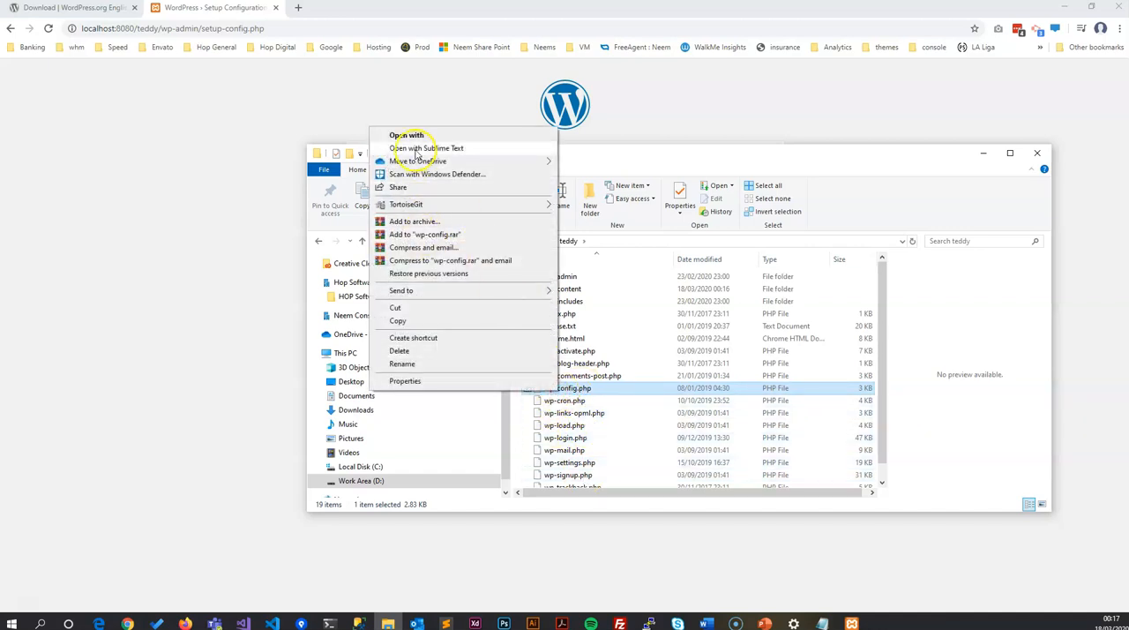
left_click(416, 142)
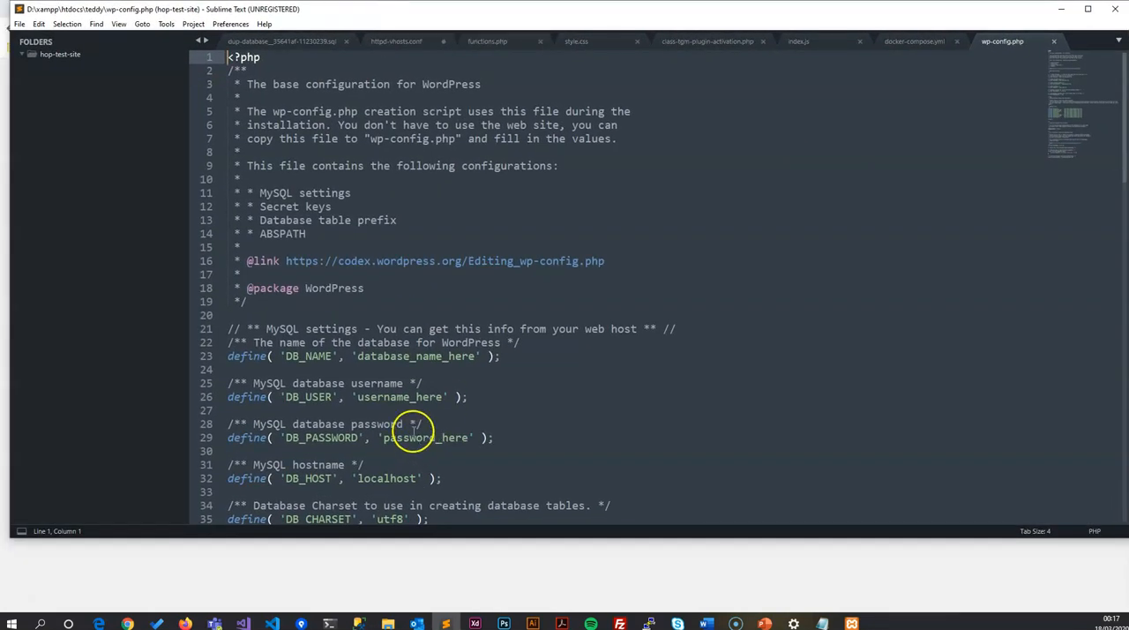
scroll(402, 427, "down", 5)
left_click_drag(475, 167, 378, 167)
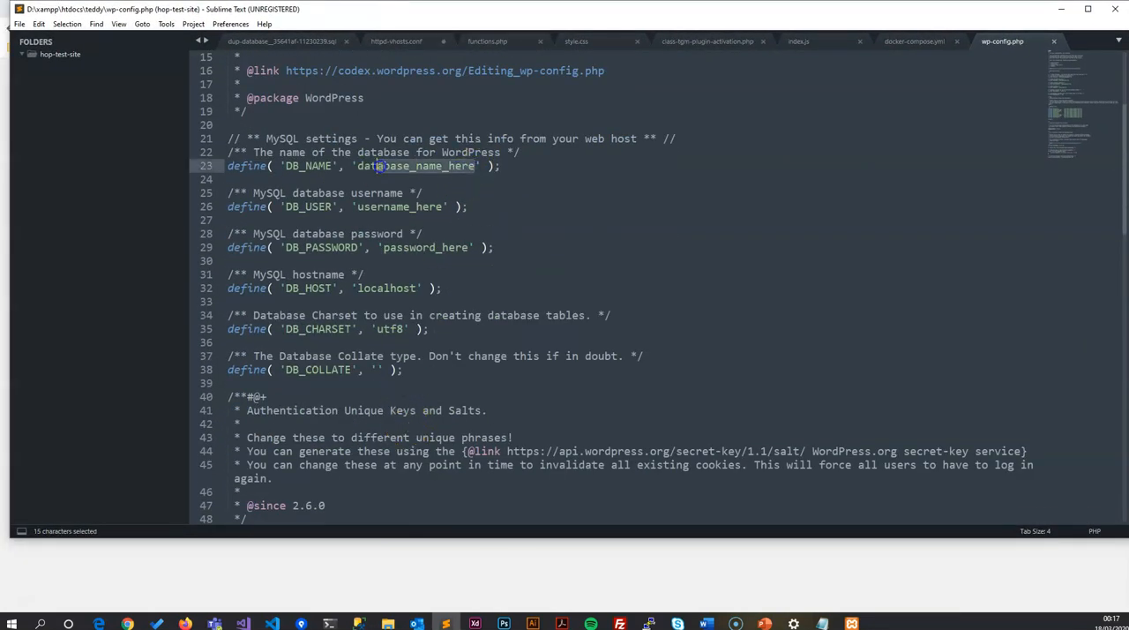
left_click_drag(445, 207, 356, 206)
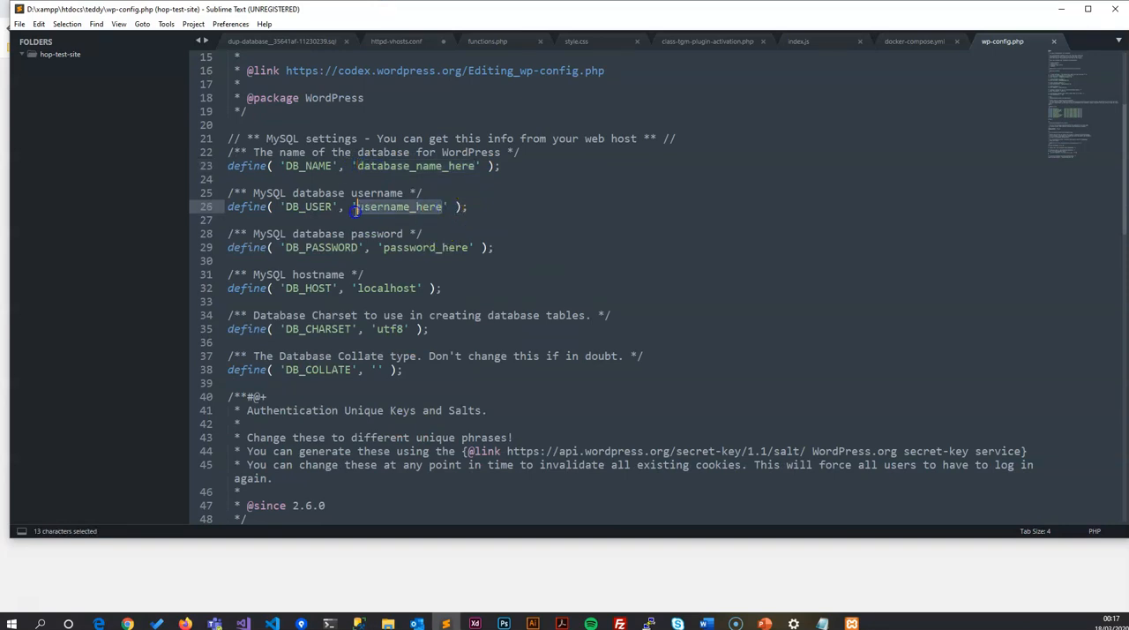
left_click_drag(471, 248, 471, 248)
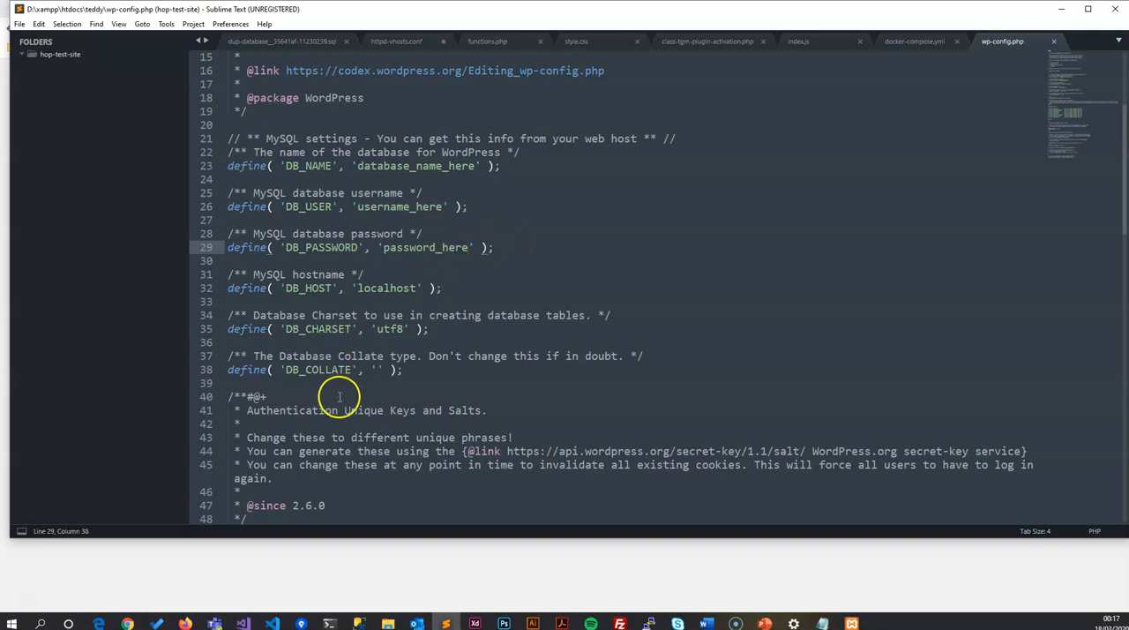
left_click(258, 599)
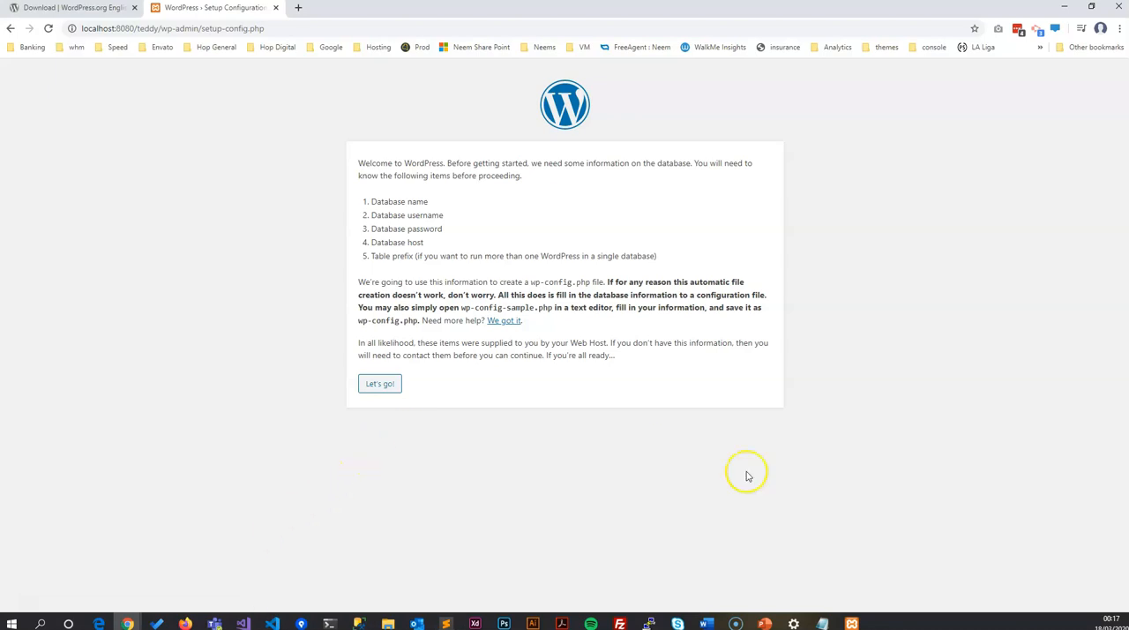
Step: Try to open phpMyAdmin through the MySQL module in the XAMPP Control Panel, and shorten the opened address to localhost
left_click(850, 623)
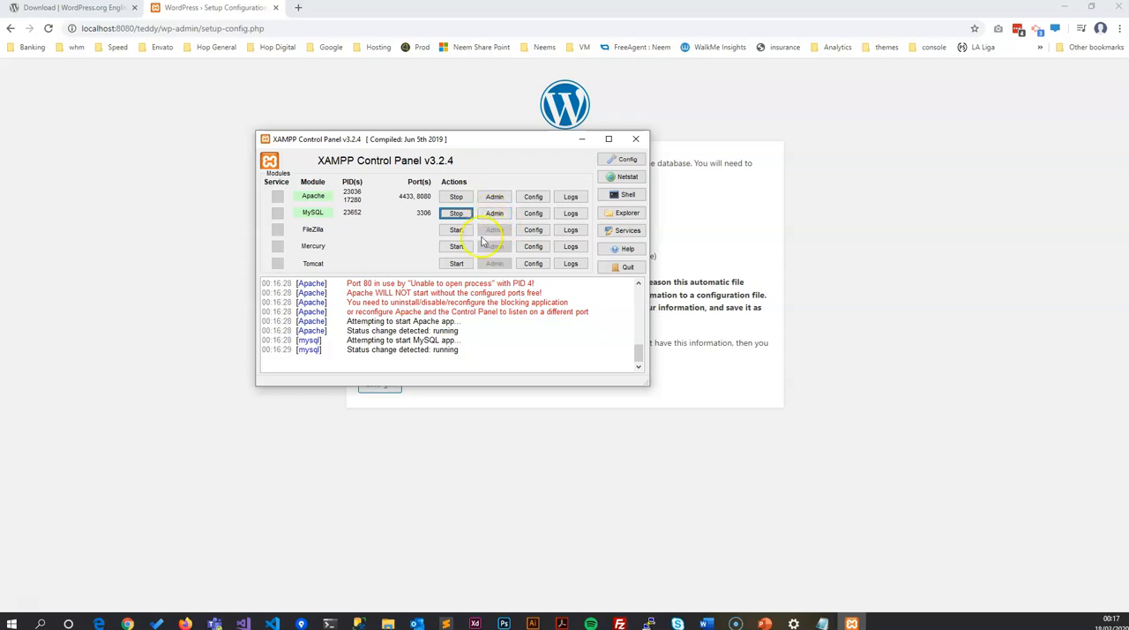
left_click(500, 217)
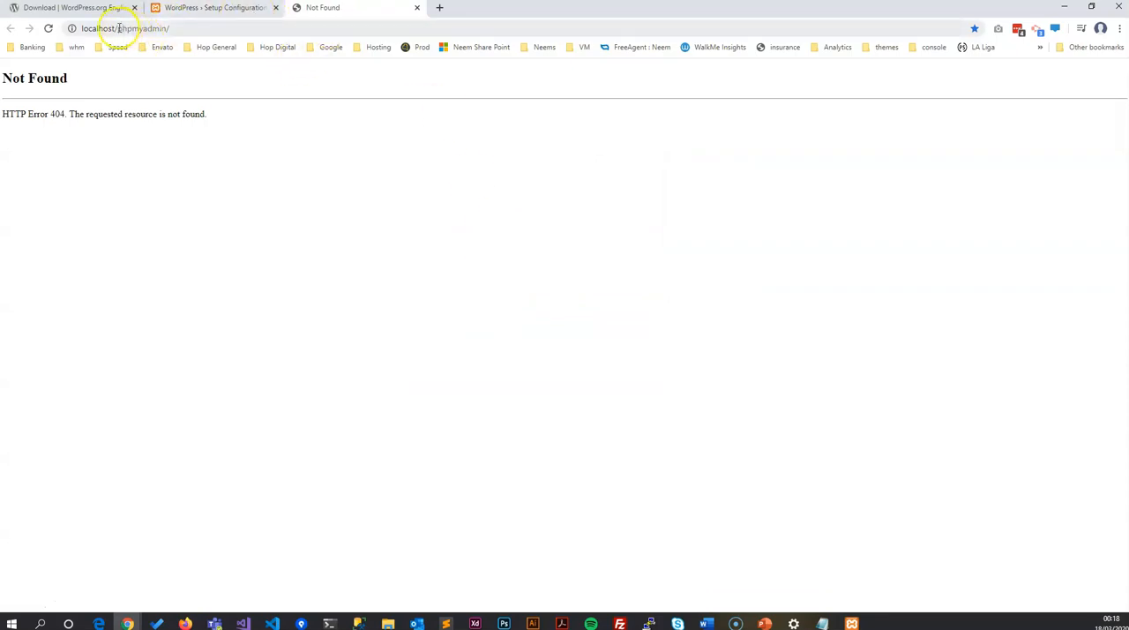
left_click_drag(118, 29, 176, 28)
key("BackSpace")
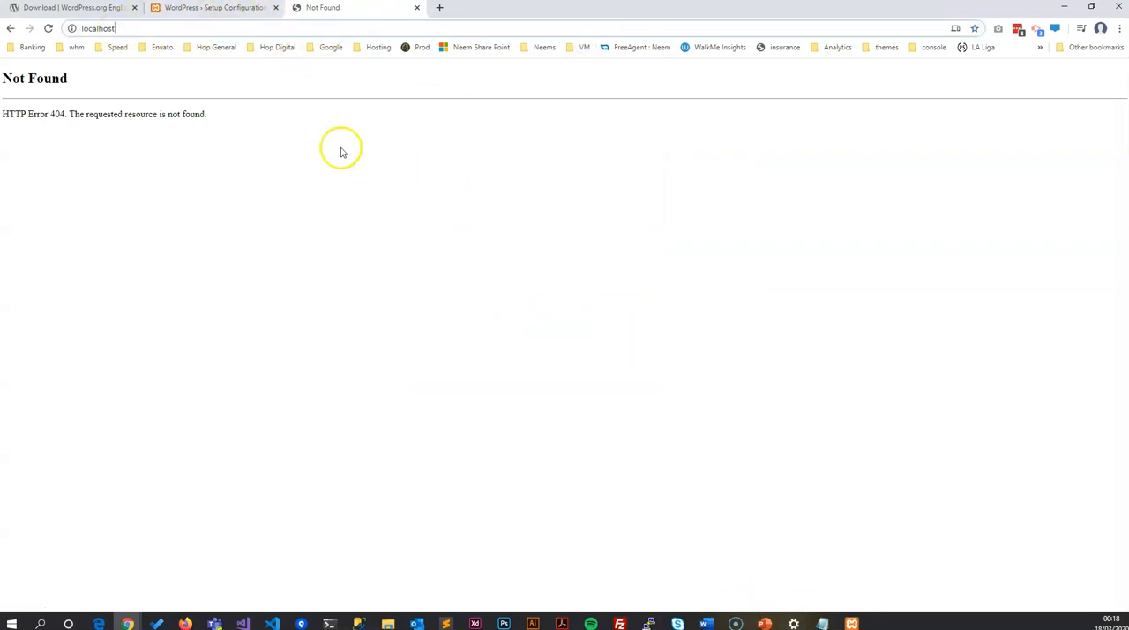
Step: Load the XAMPP dashboard at localhost:8080/dashboard/ in the WordPress setup tab and open phpMyAdmin from it
left_click(190, 9)
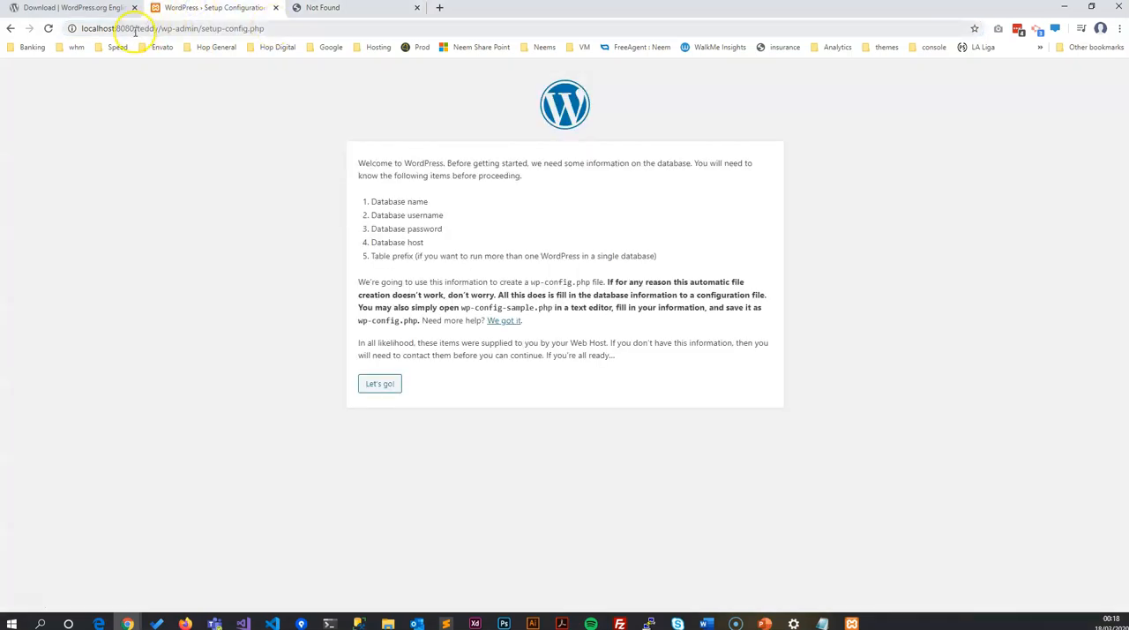
left_click_drag(135, 28, 784, 77)
type("/dashboard/")
key("Return")
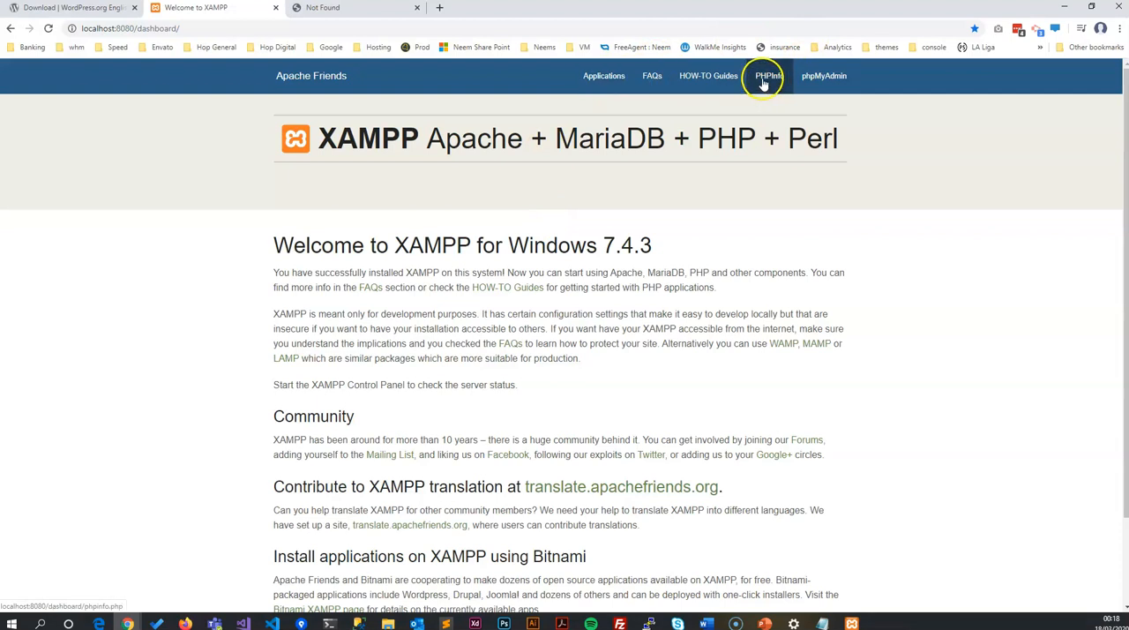
left_click(820, 77)
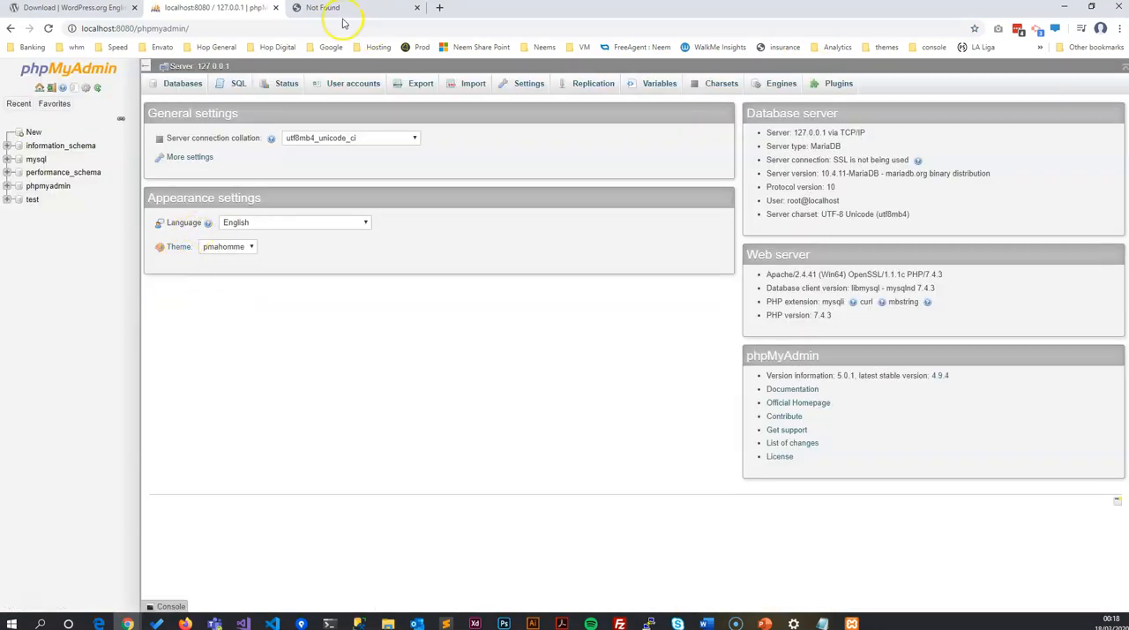
Step: Compare the Not Found page's address with phpMyAdmin's port 8080 address, and check XAMPP's module ports and MySQL configuration options
left_click(337, 8)
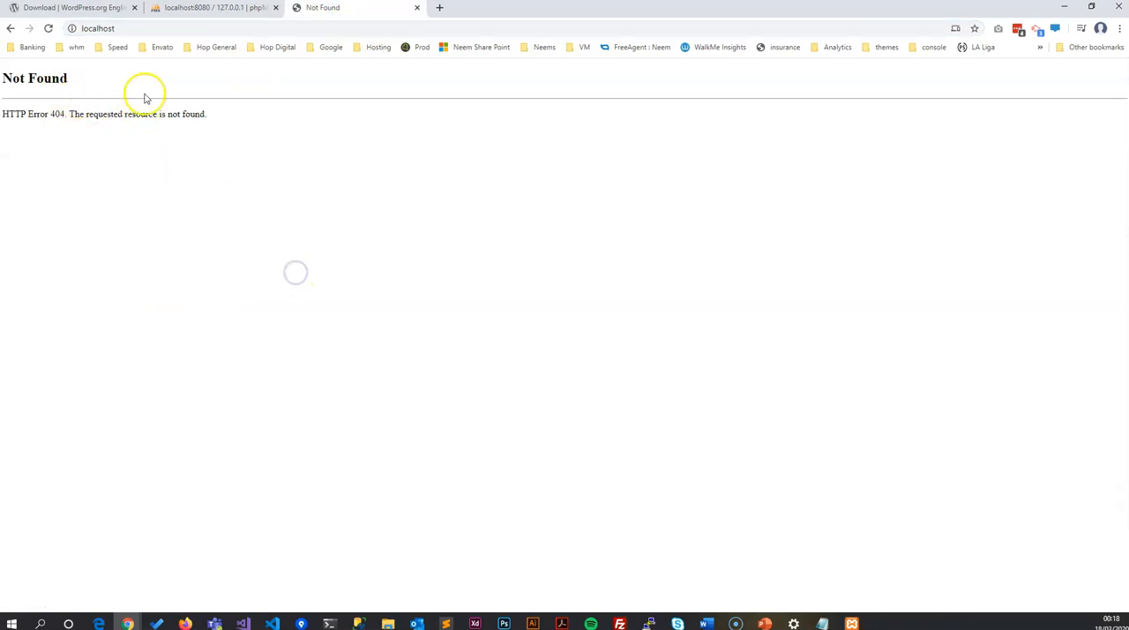
left_click(209, 8)
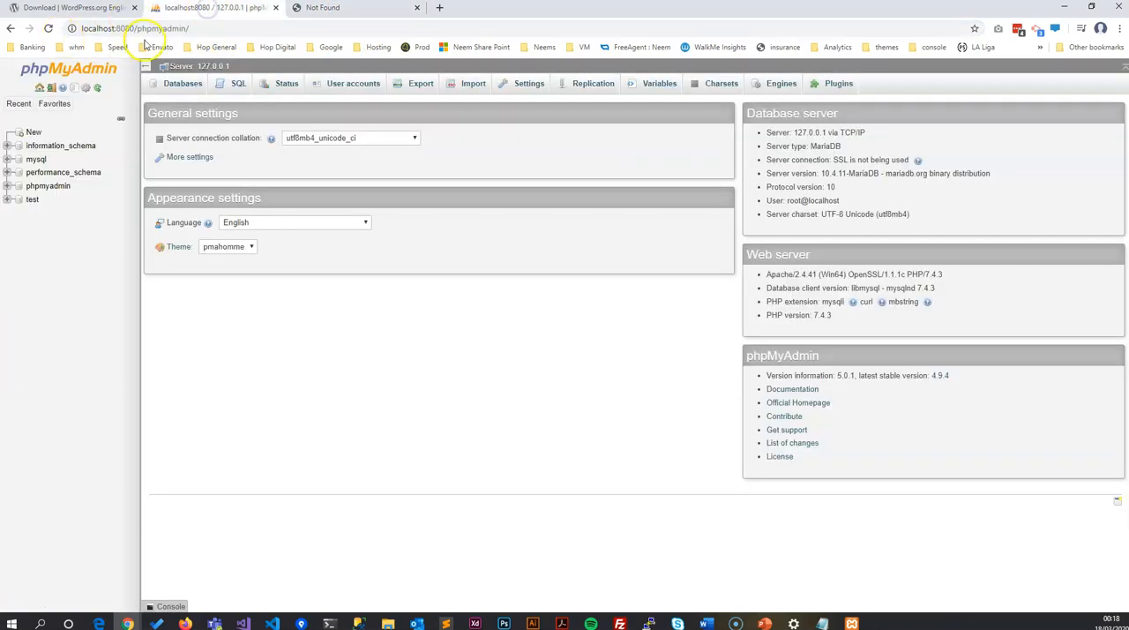
left_click(115, 29)
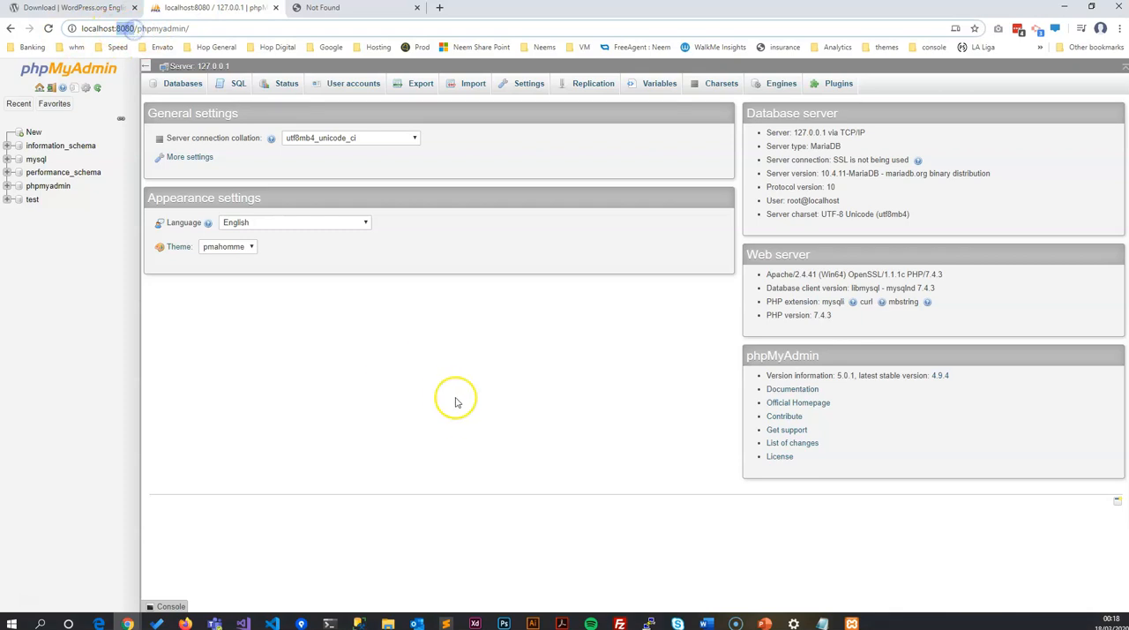
left_click(852, 624)
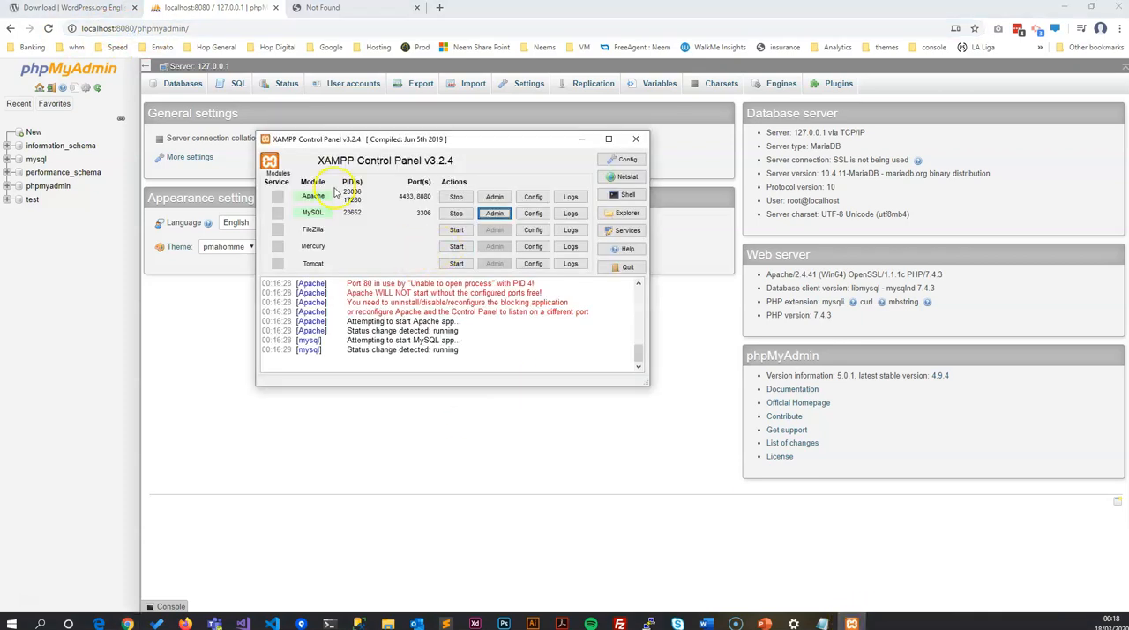
left_click(533, 214)
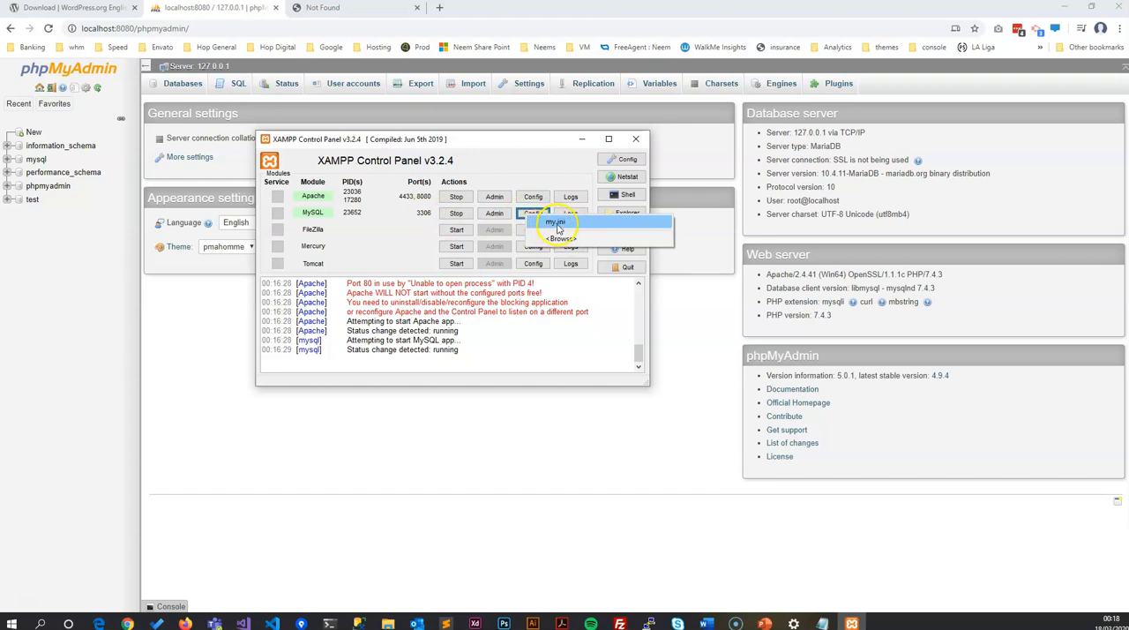
left_click(436, 466)
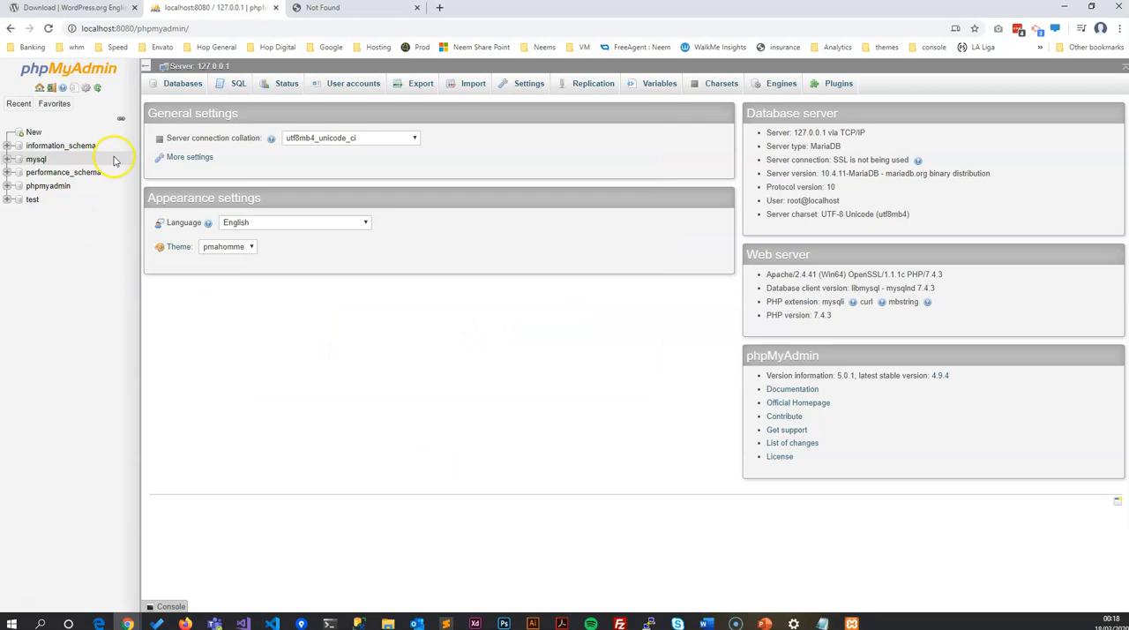
Step: Create a new database named teddy with the utf8mb4_general_ci collation
left_click(34, 133)
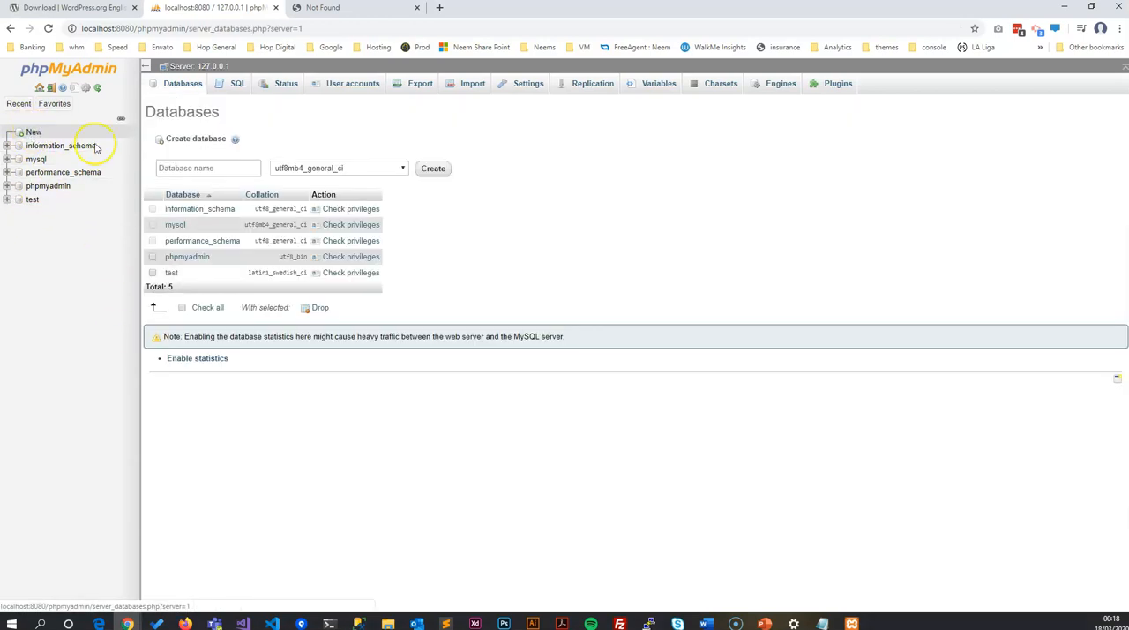
left_click(240, 170)
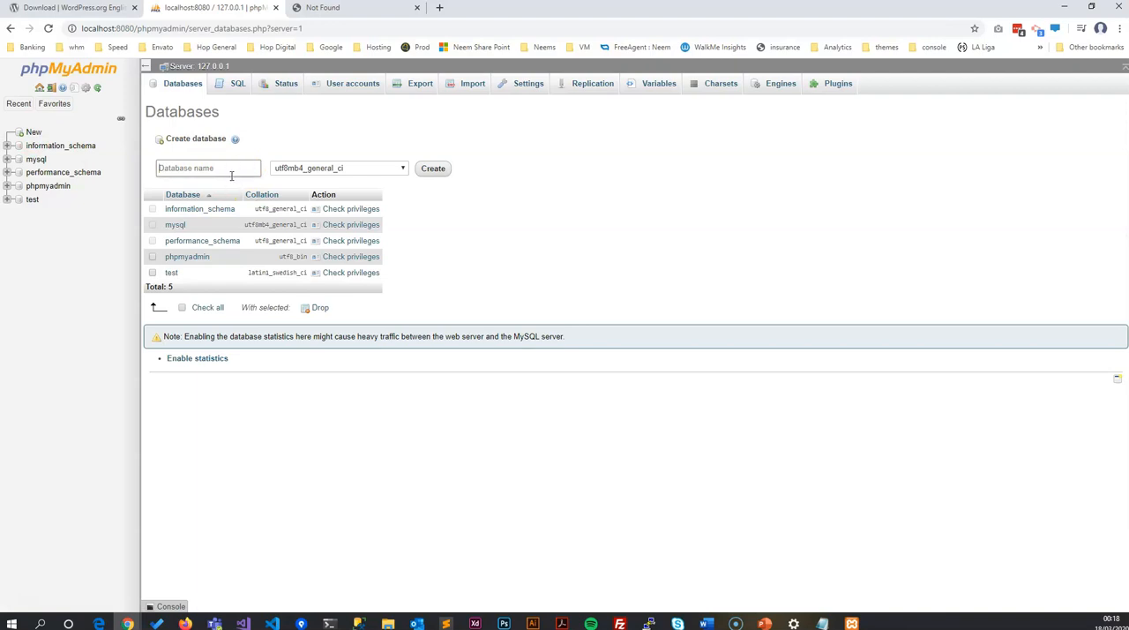
left_click(369, 167)
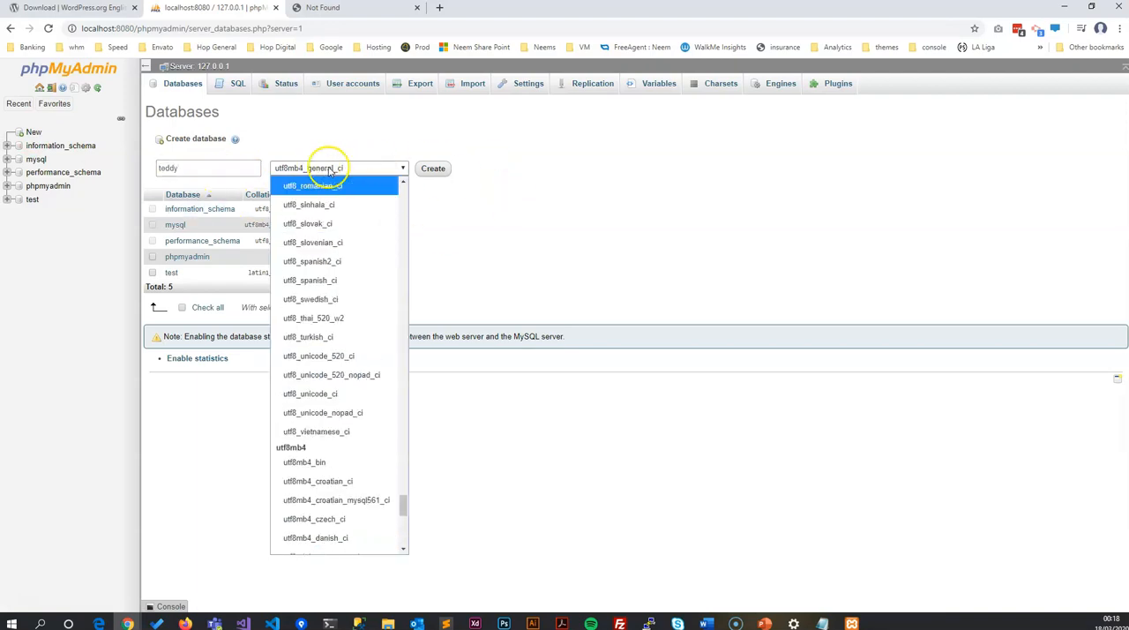
left_click(363, 139)
left_click(430, 170)
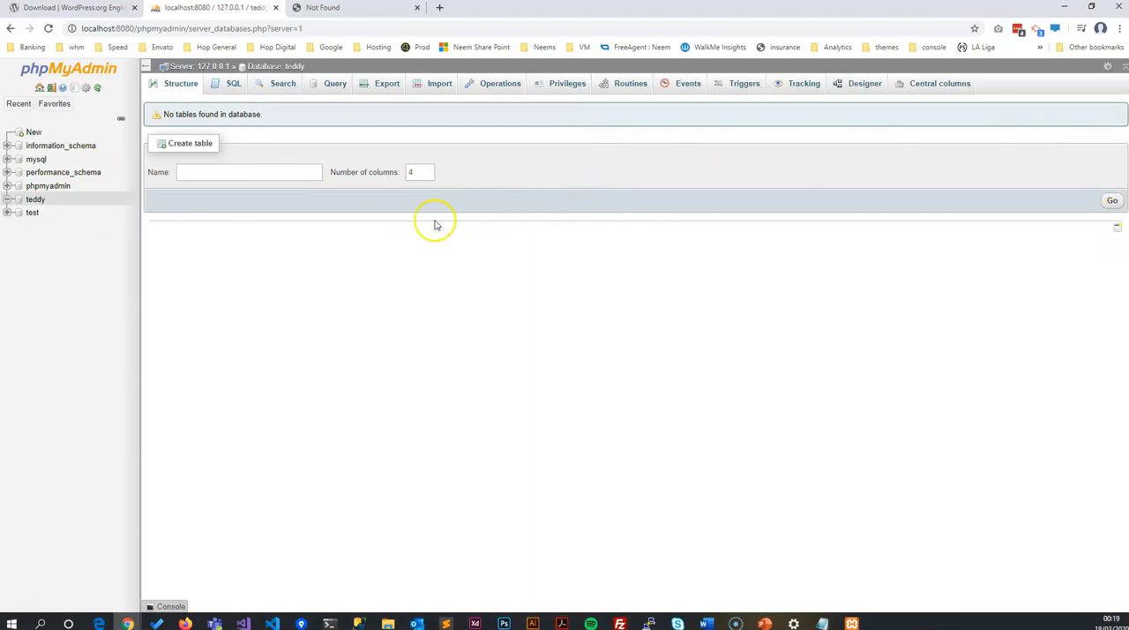
Step: Start a new user account from the teddy database's privileges, with user name teddy and any host allowed
left_click(573, 86)
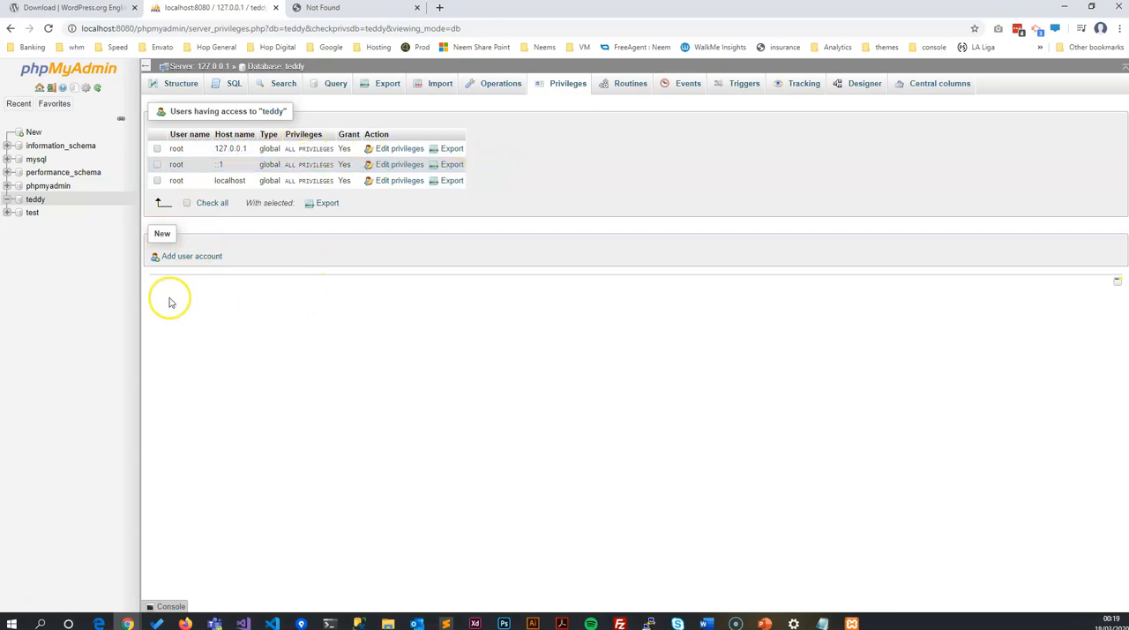
left_click(194, 256)
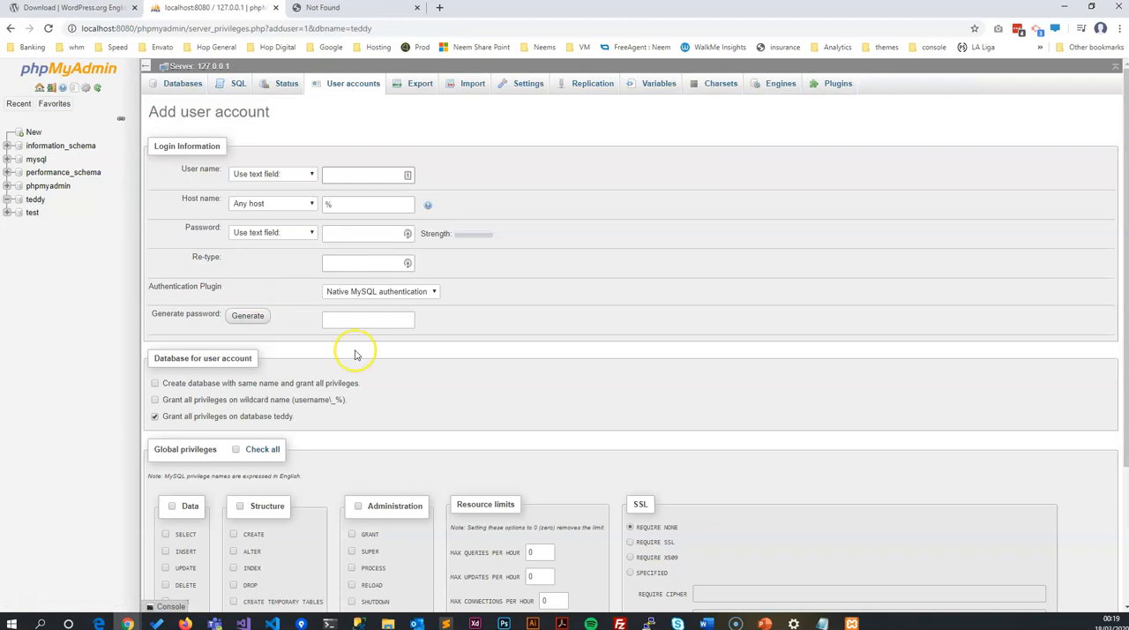
left_click(263, 179)
left_click(523, 194)
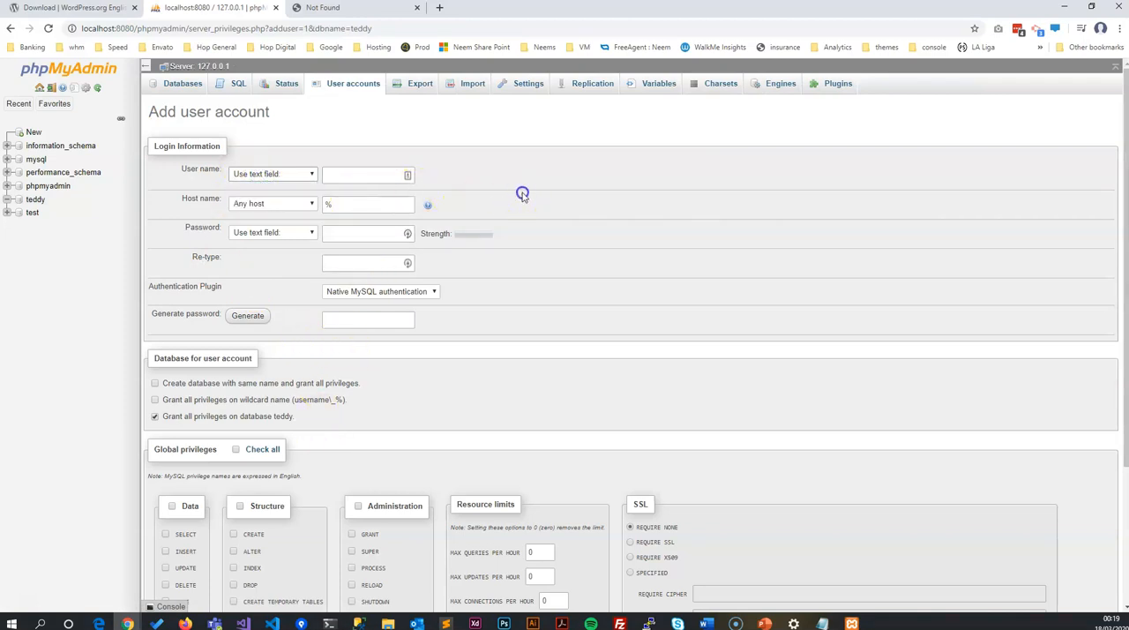
left_click(282, 179)
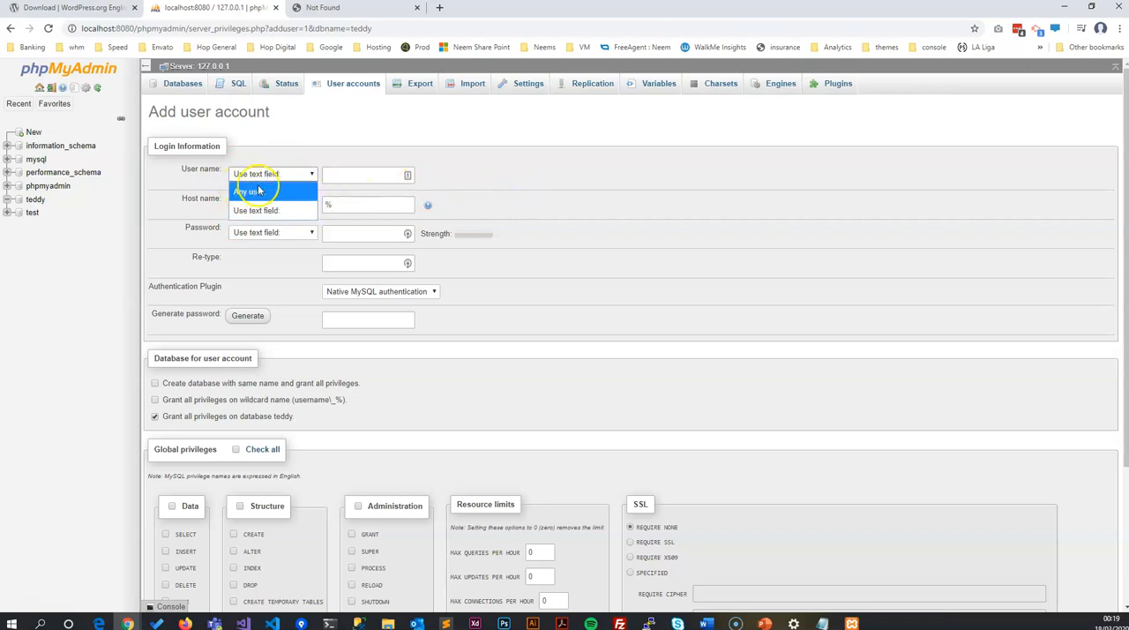
left_click(371, 185)
left_click(355, 175)
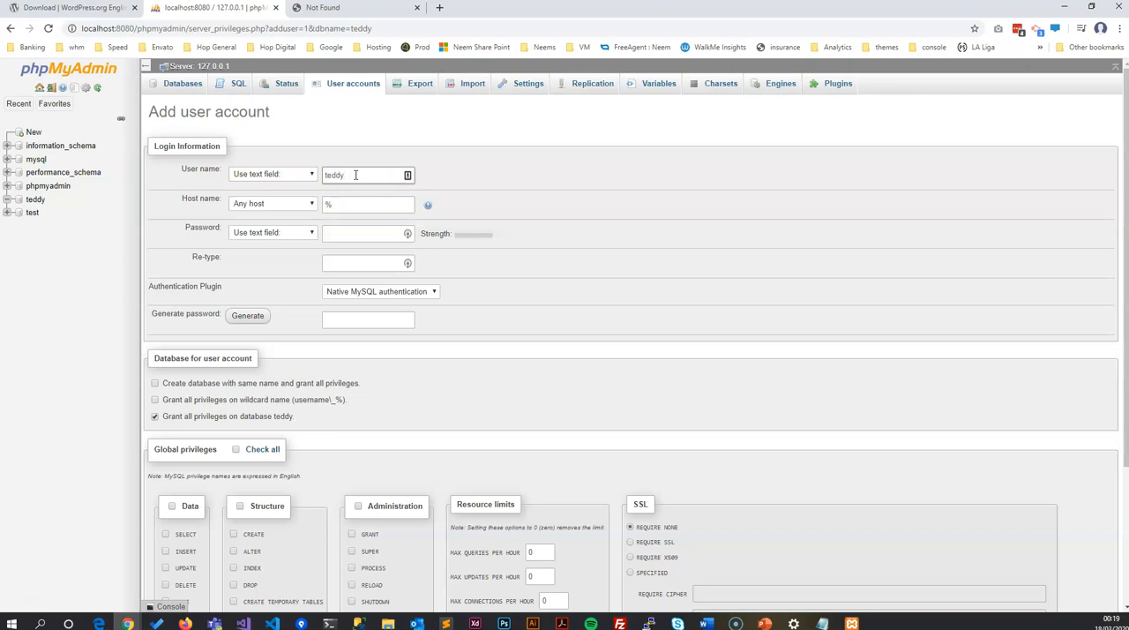
left_click(346, 208)
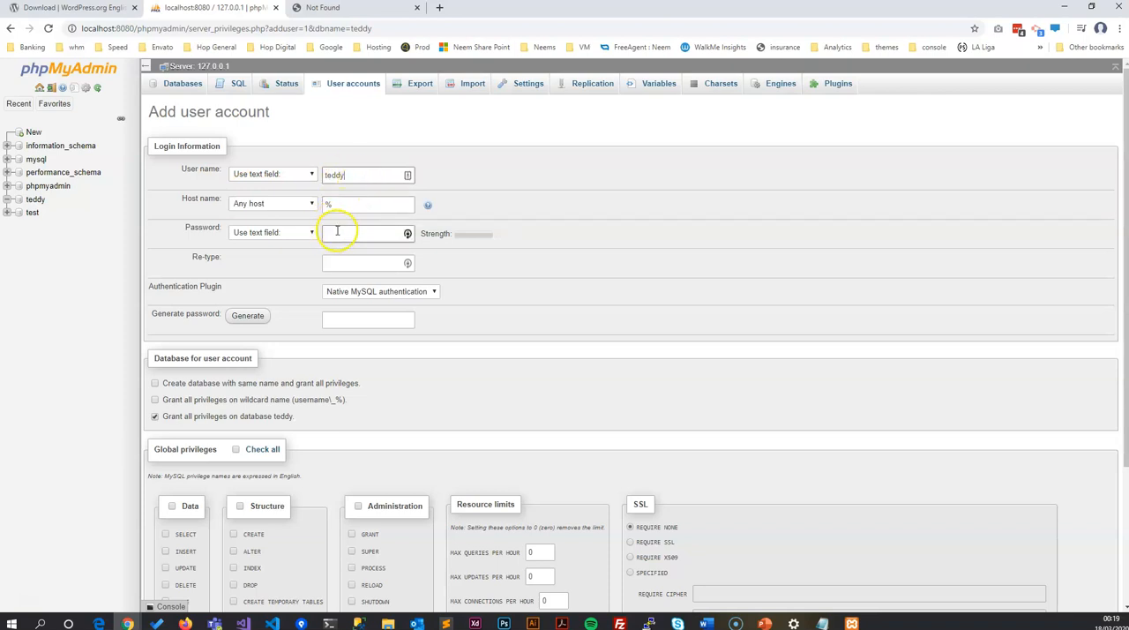
mouse_move(427, 209)
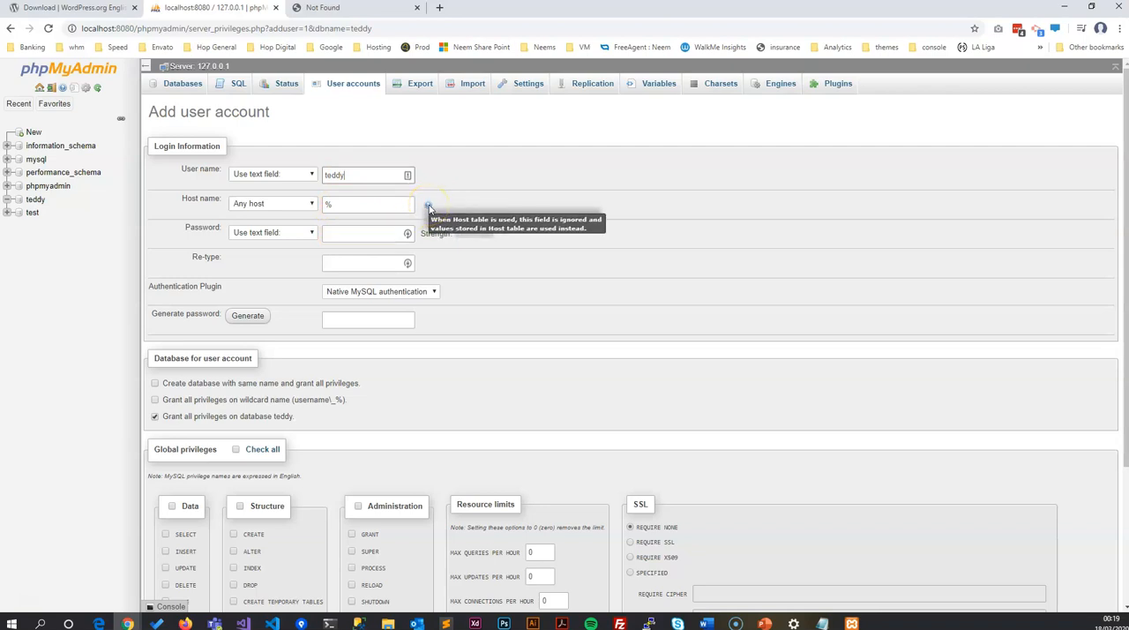
left_click_drag(405, 206, 296, 206)
Step: Enter the account password, repeat it in the Re-type field, and choose Native MySQL authentication
left_click(341, 233)
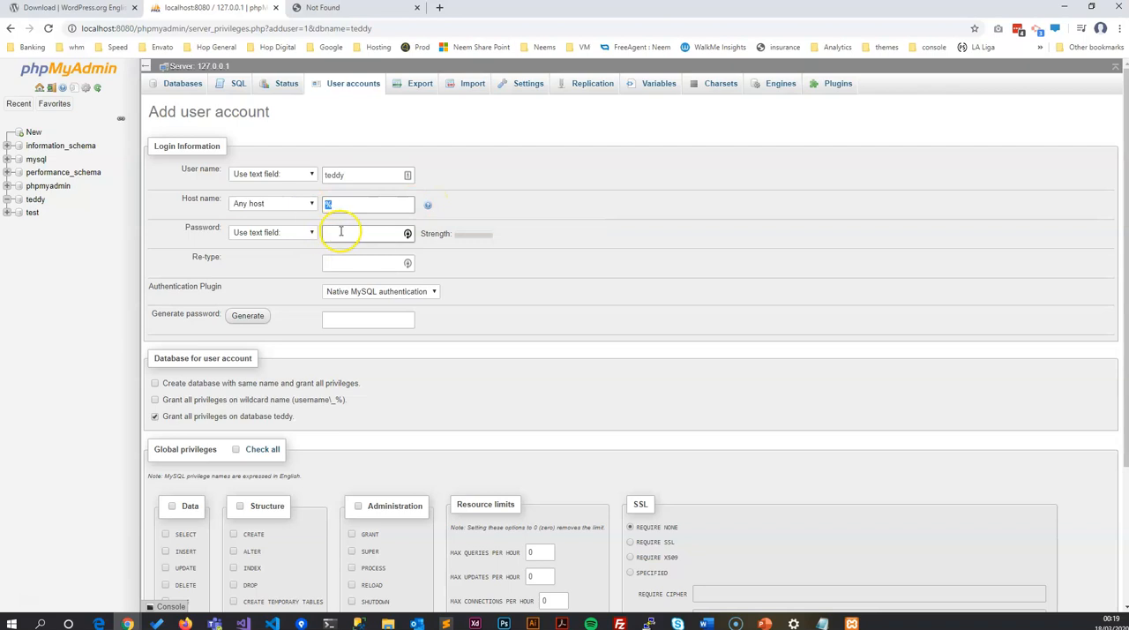
left_click(549, 183)
left_click(350, 233)
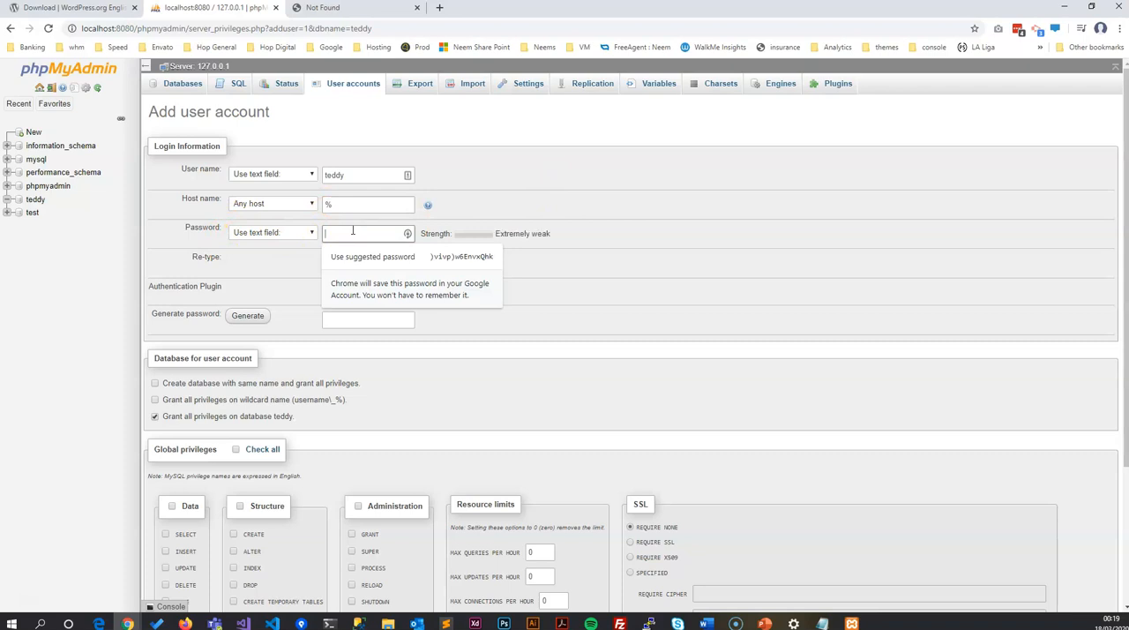
type("••••••••")
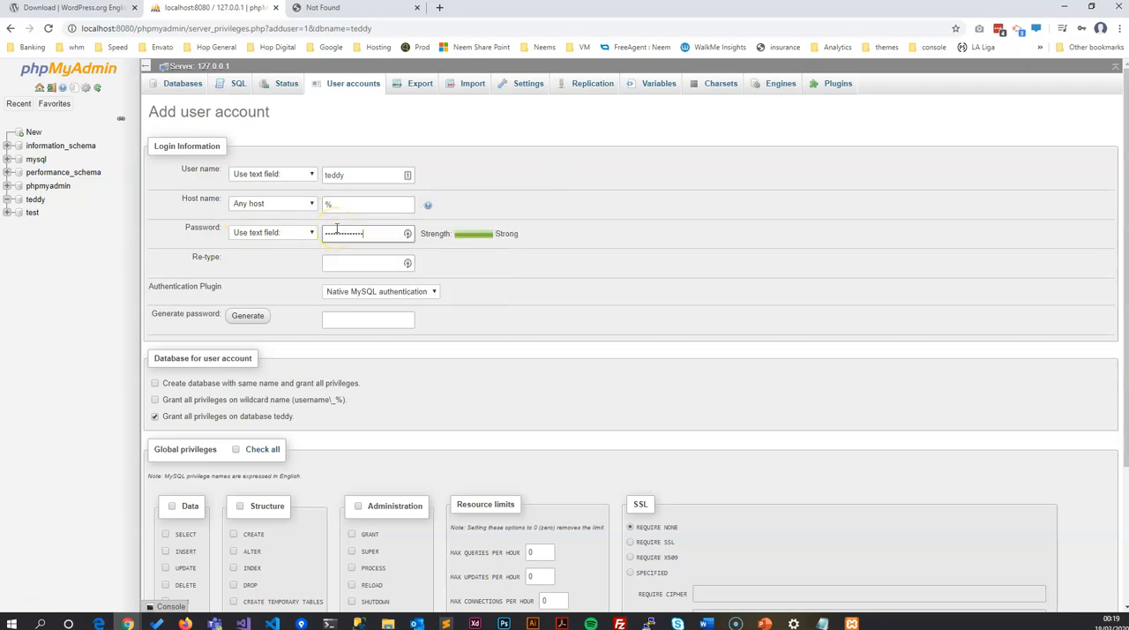
double_click(331, 232)
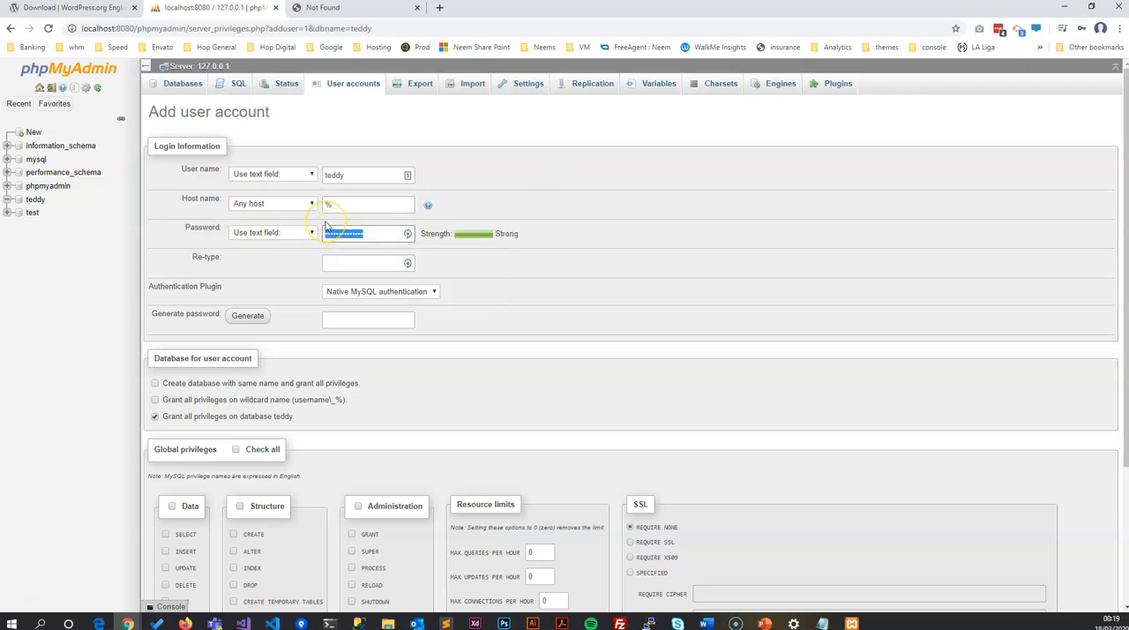
key("BackSpace")
key("ctrl+v")
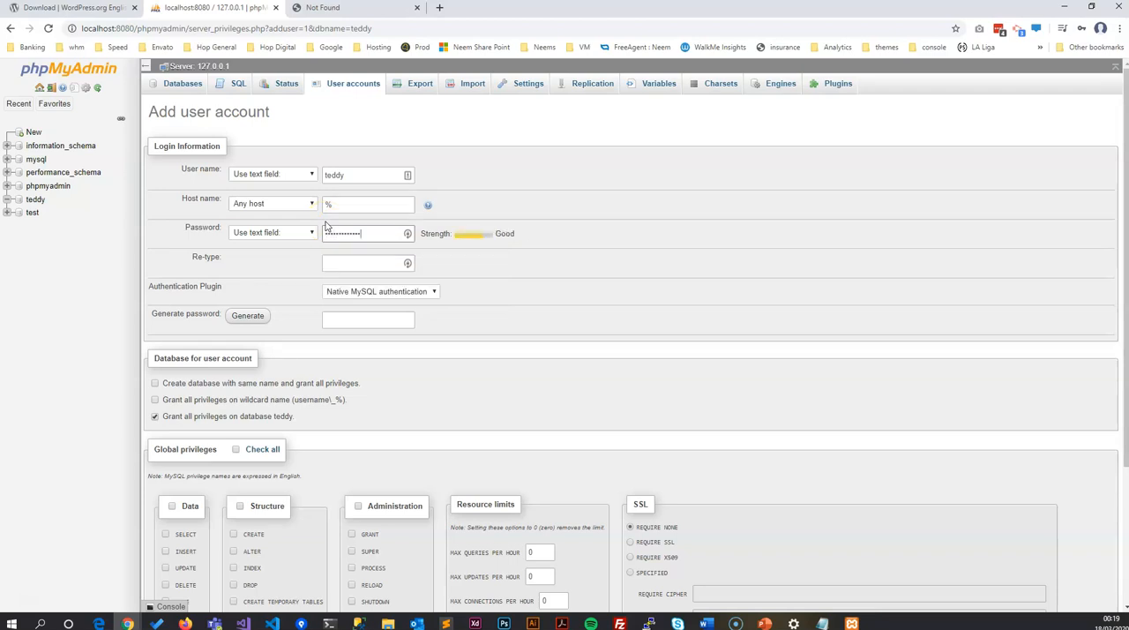
left_click_drag(366, 234, 91, 234)
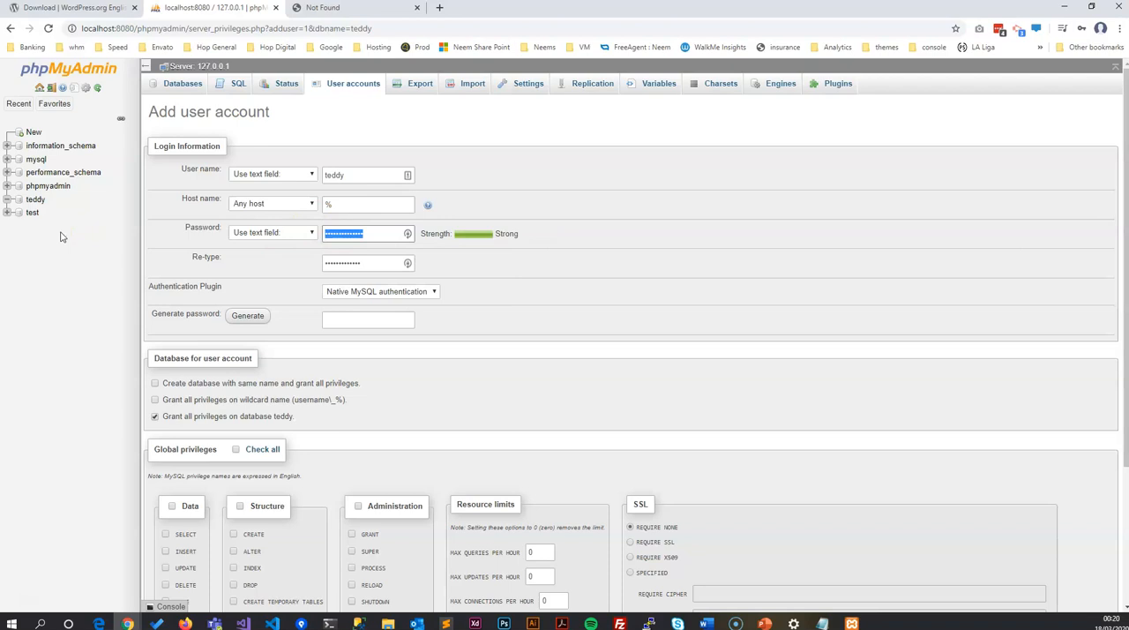
left_click_drag(364, 263, 88, 251)
key("ctrl+v")
left_click(361, 291)
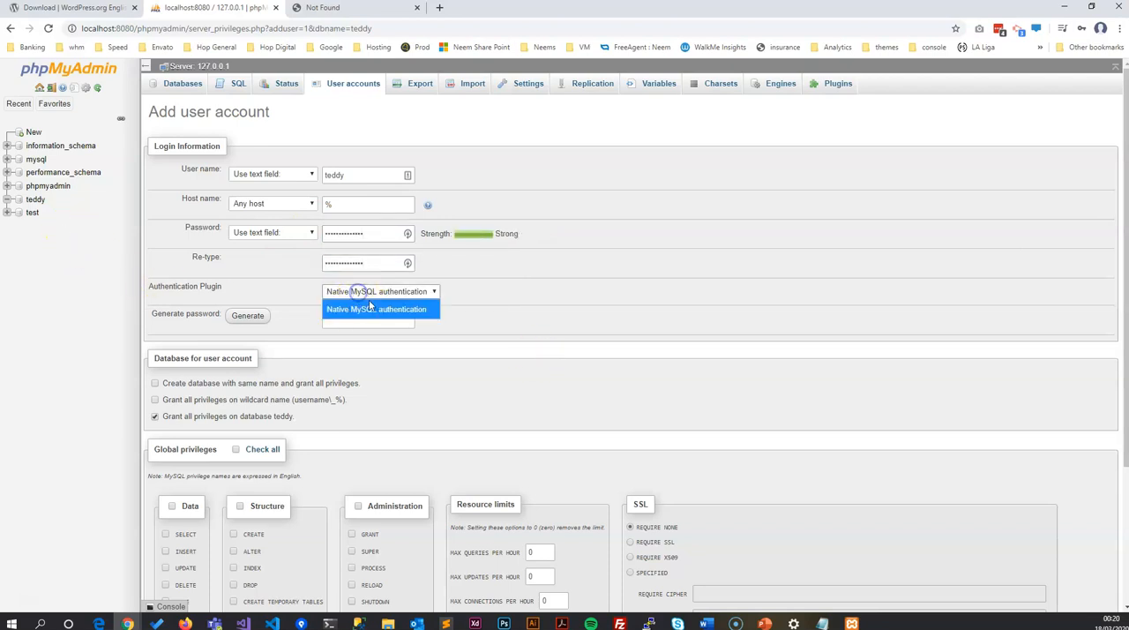
left_click(383, 308)
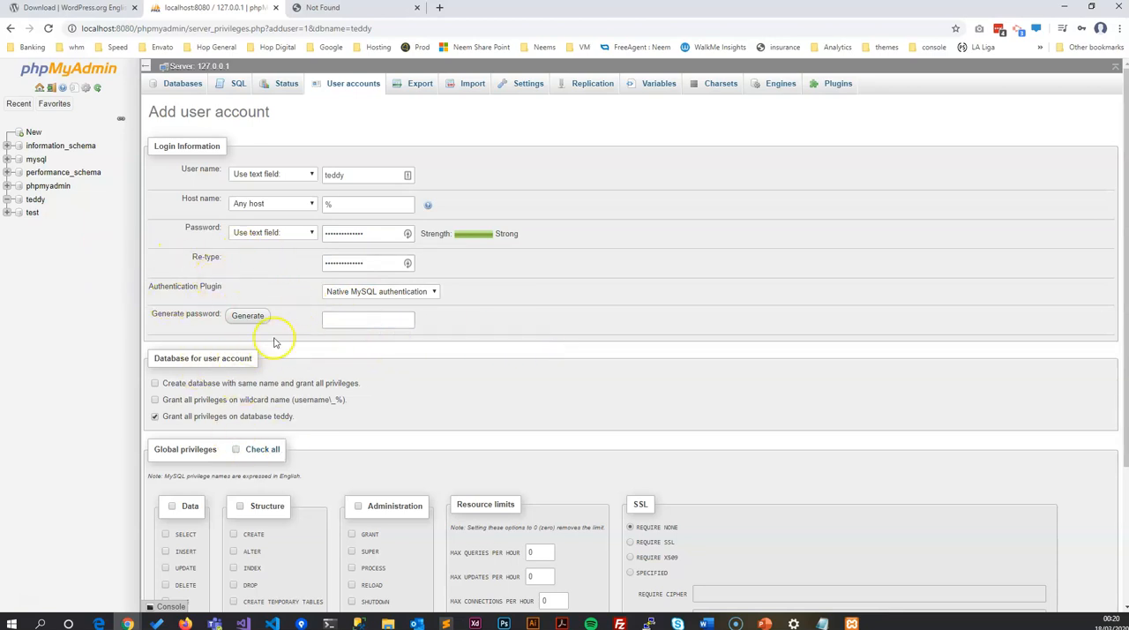
Step: Enter the account password as plain text in the Generate password field and cut it to the clipboard
scroll(273, 322, "down", 1)
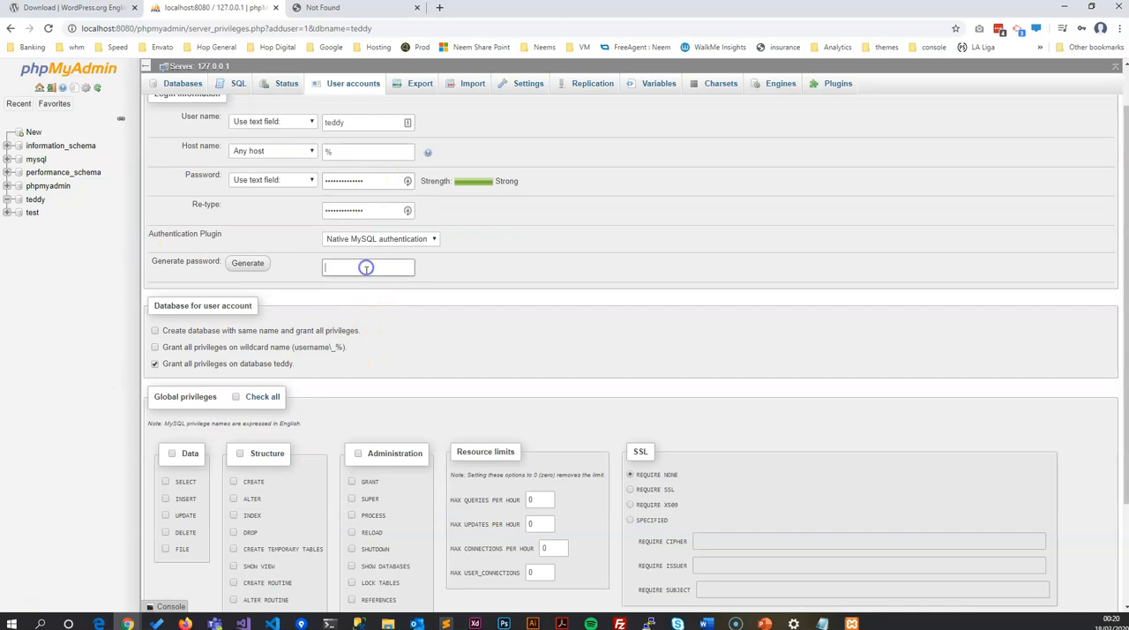
left_click(366, 270)
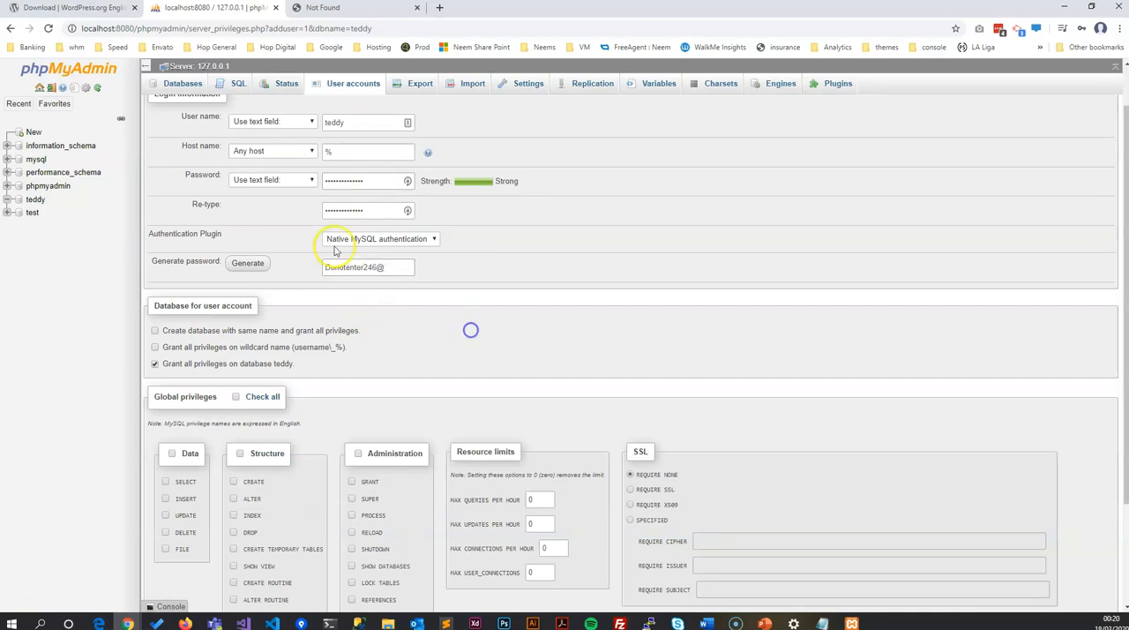
left_click_drag(396, 265, 150, 271)
key("ctrl+c")
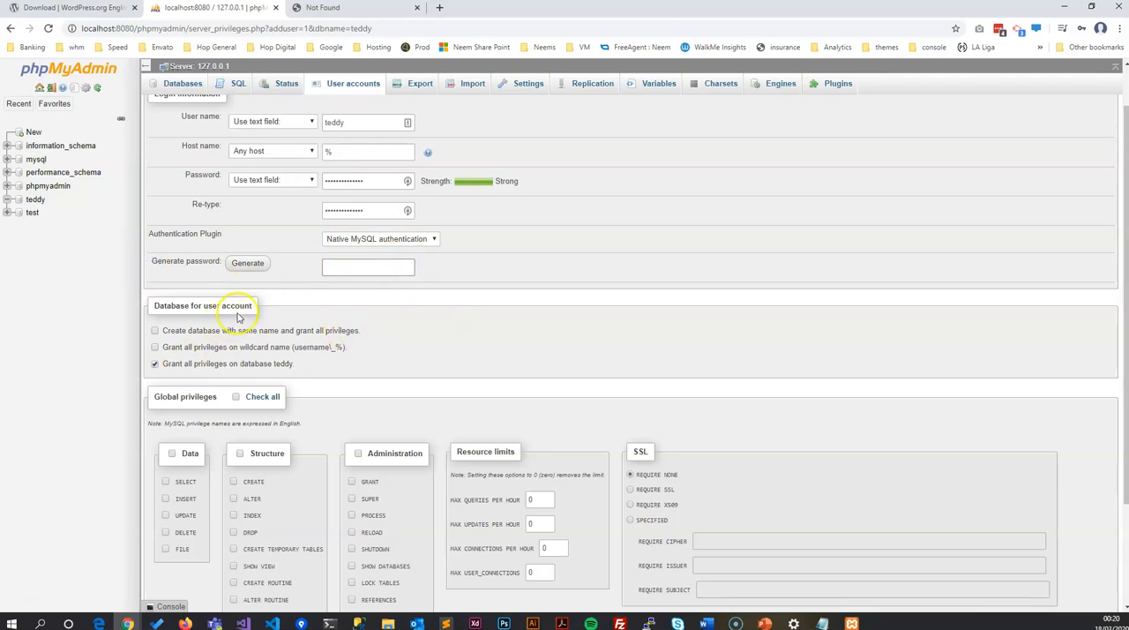
Step: Grant all global privileges alongside full rights on database teddy, and create the user account
scroll(196, 396, "down", 3)
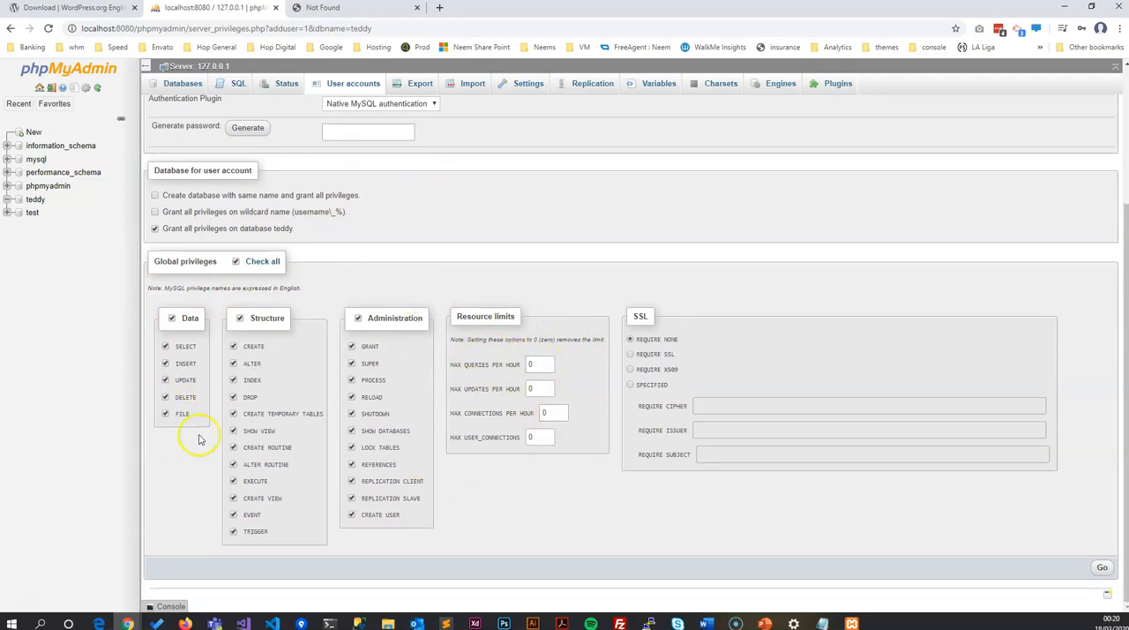
scroll(326, 370, "up", 3)
scroll(269, 448, "down", 2)
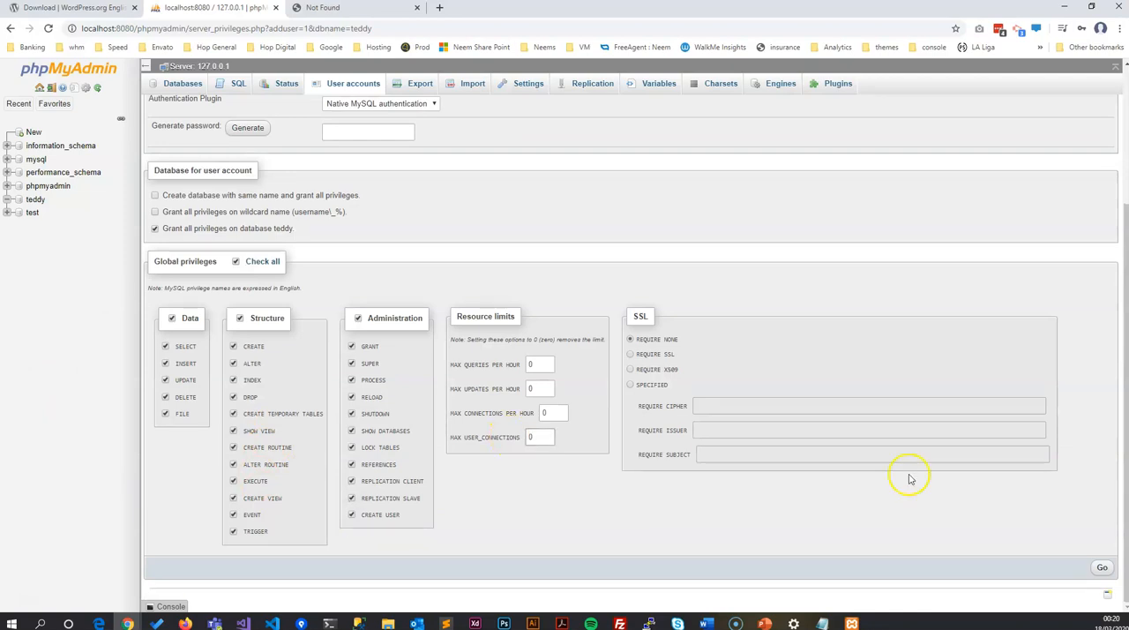
left_click(1101, 570)
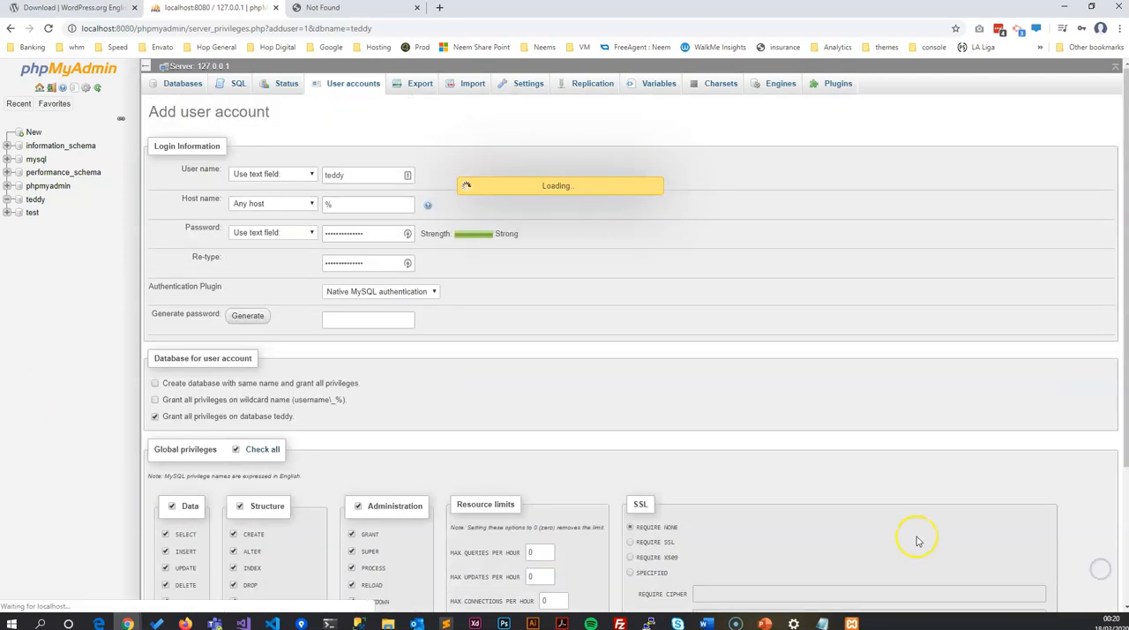
left_click(1080, 133)
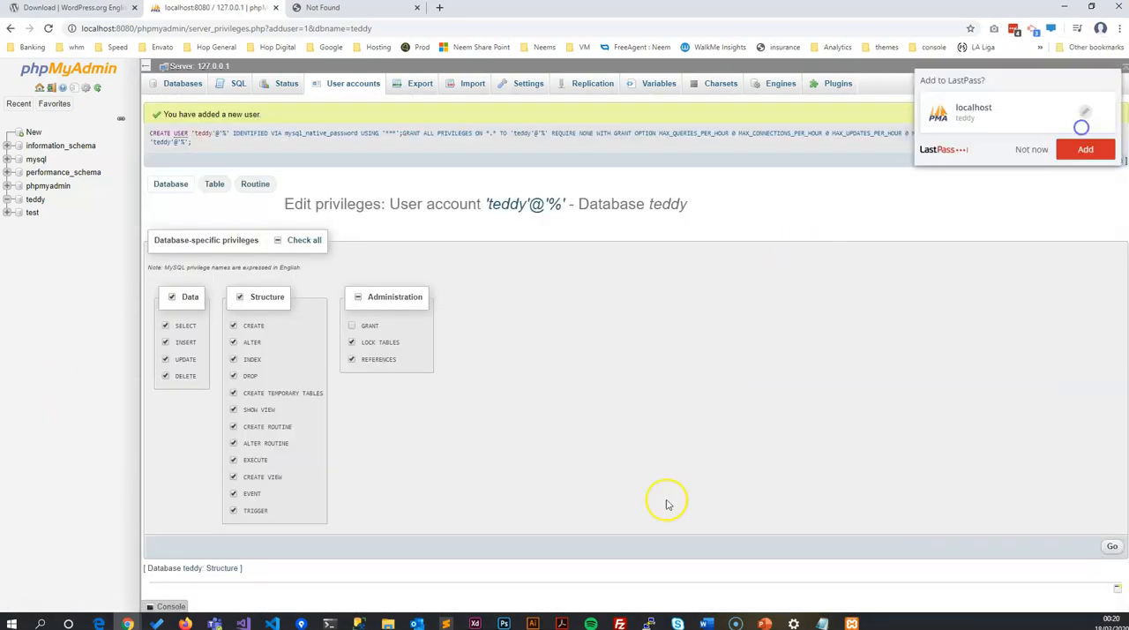
Step: Switch to Notepad and start a new note listing teddy as database name and user name, plus the pasted account password
left_click(822, 623)
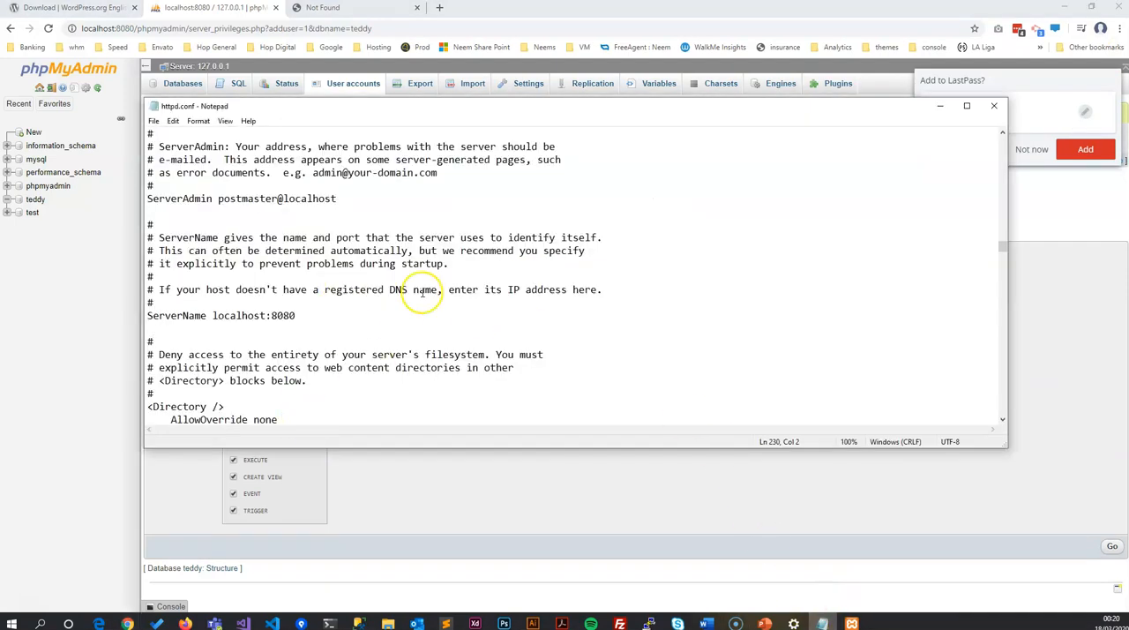
left_click(155, 121)
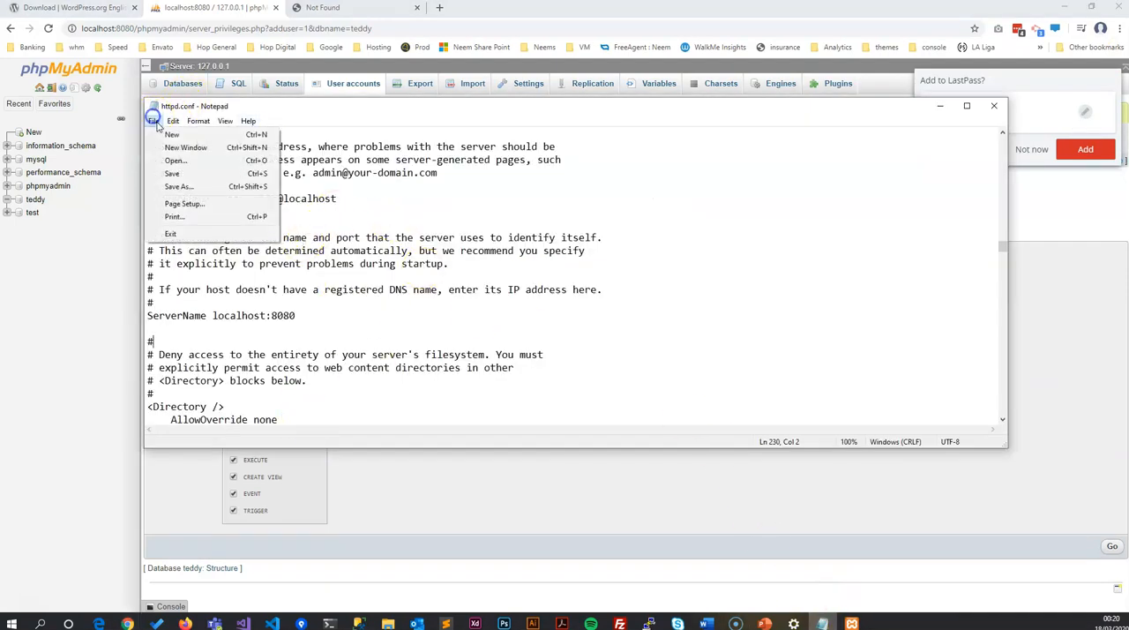
left_click(209, 134)
key("ctrl+v")
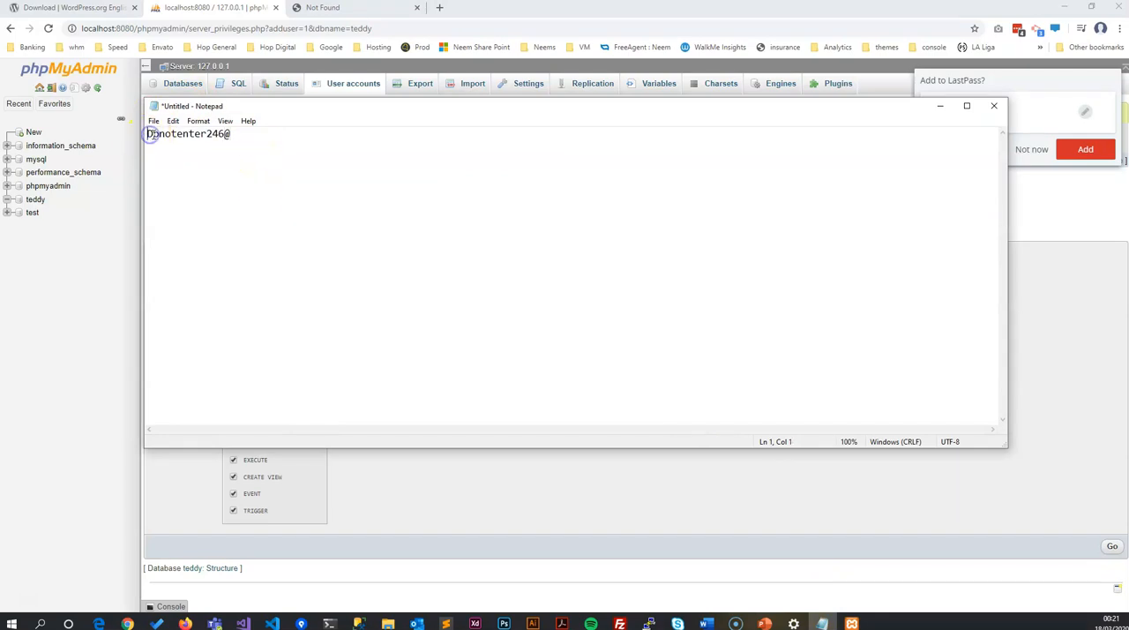
key("Return")
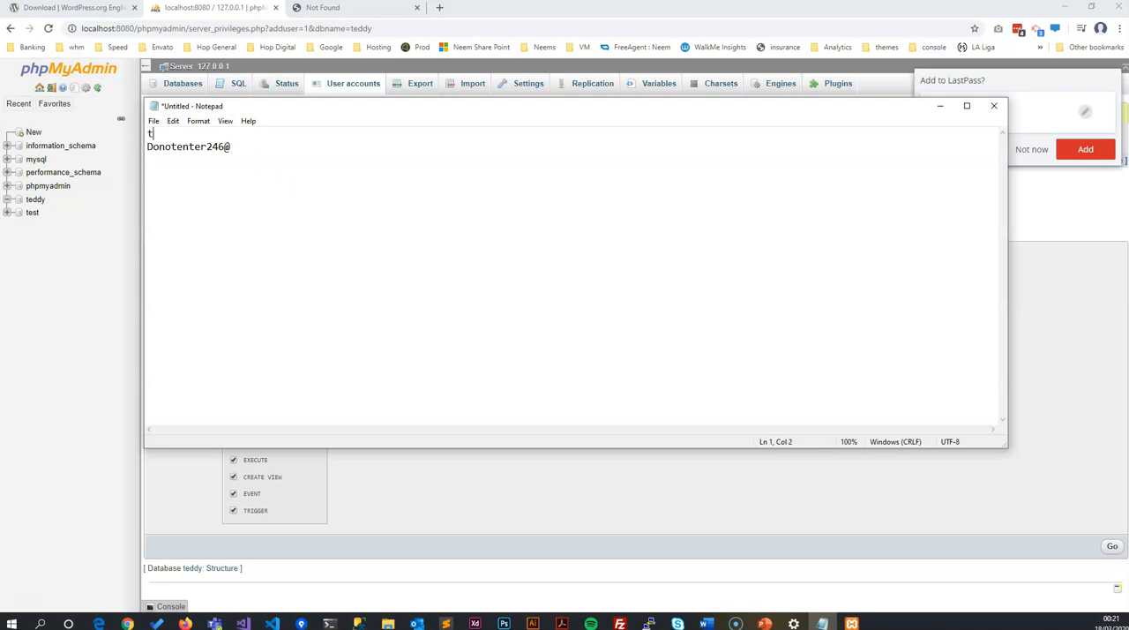
key("Return")
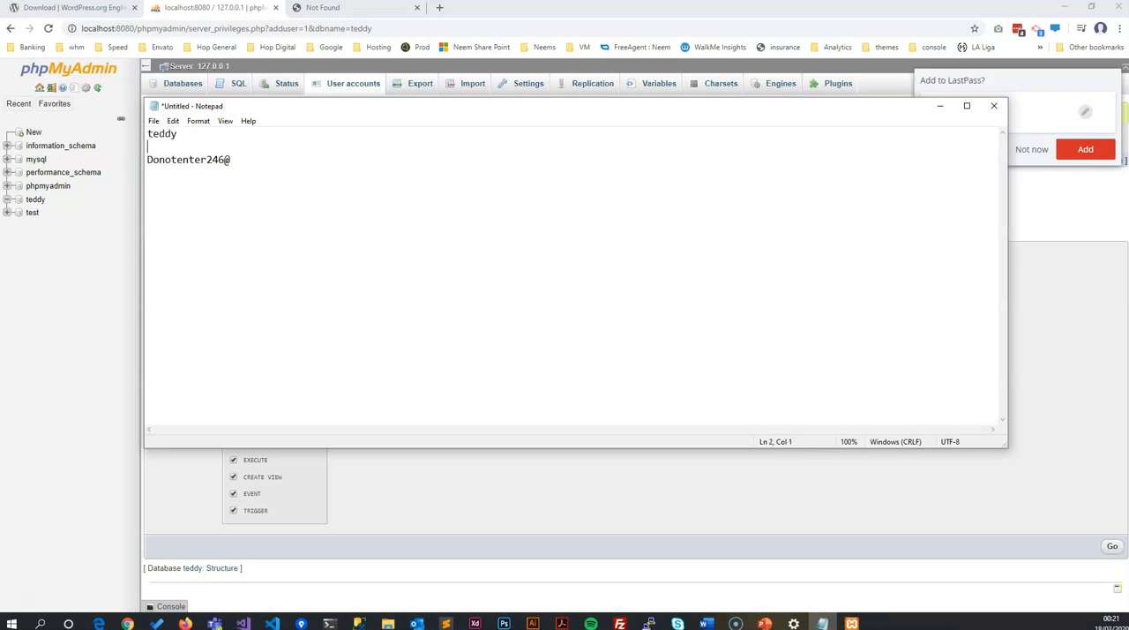
type("teddy")
left_click(148, 146)
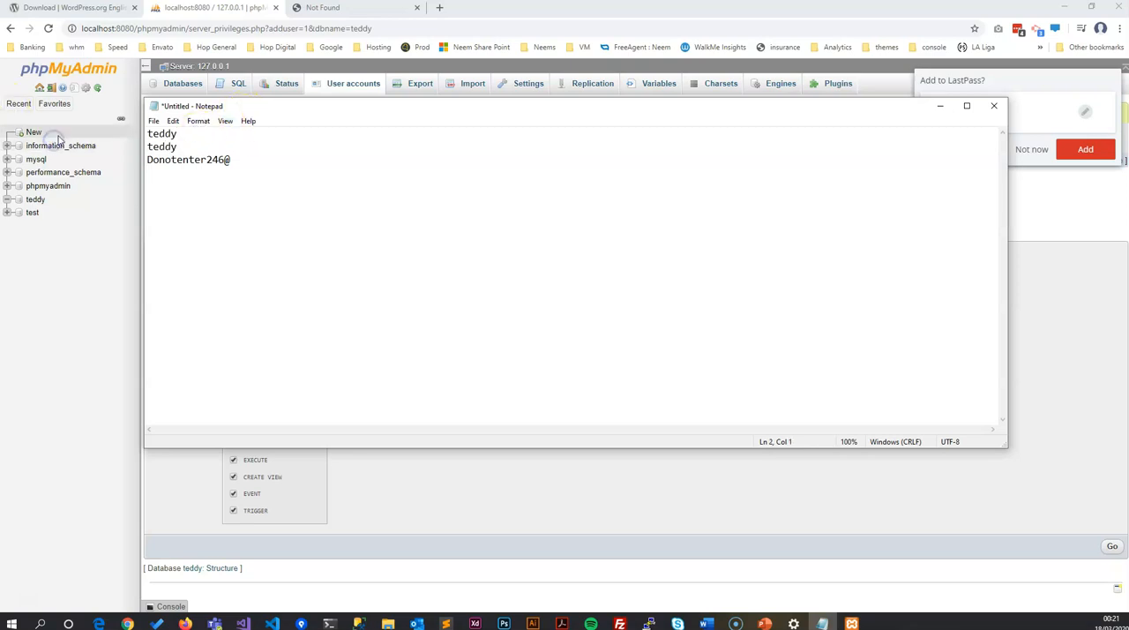
Step: Switch to wp-config.php in Sublime Text and set the DB_NAME value to teddy
key("alt+Tab")
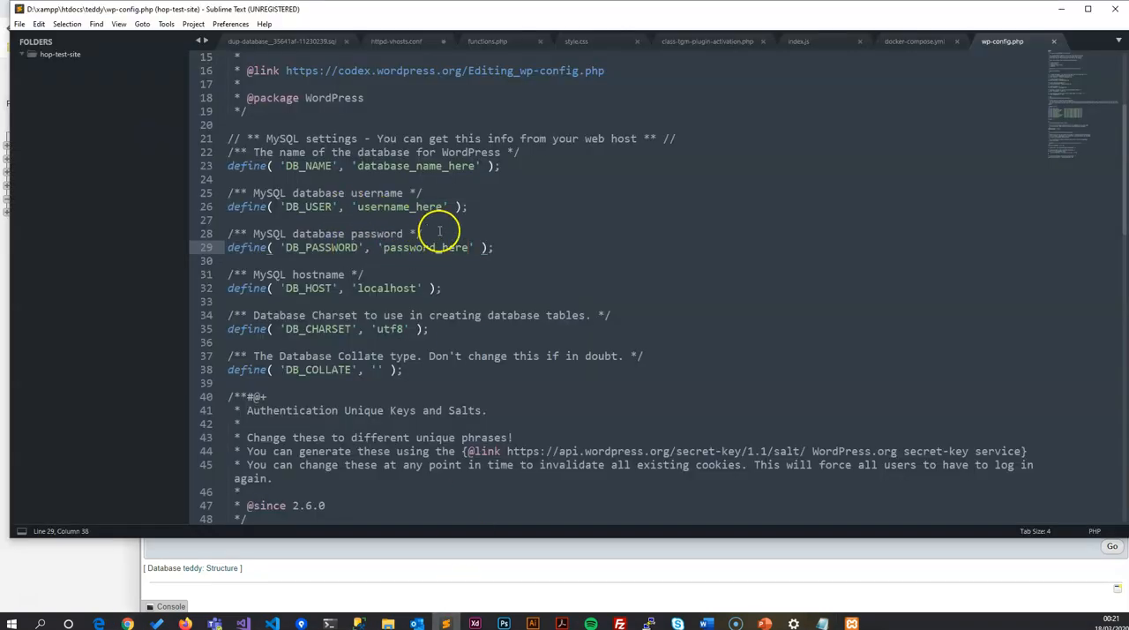
left_click_drag(476, 166, 371, 165)
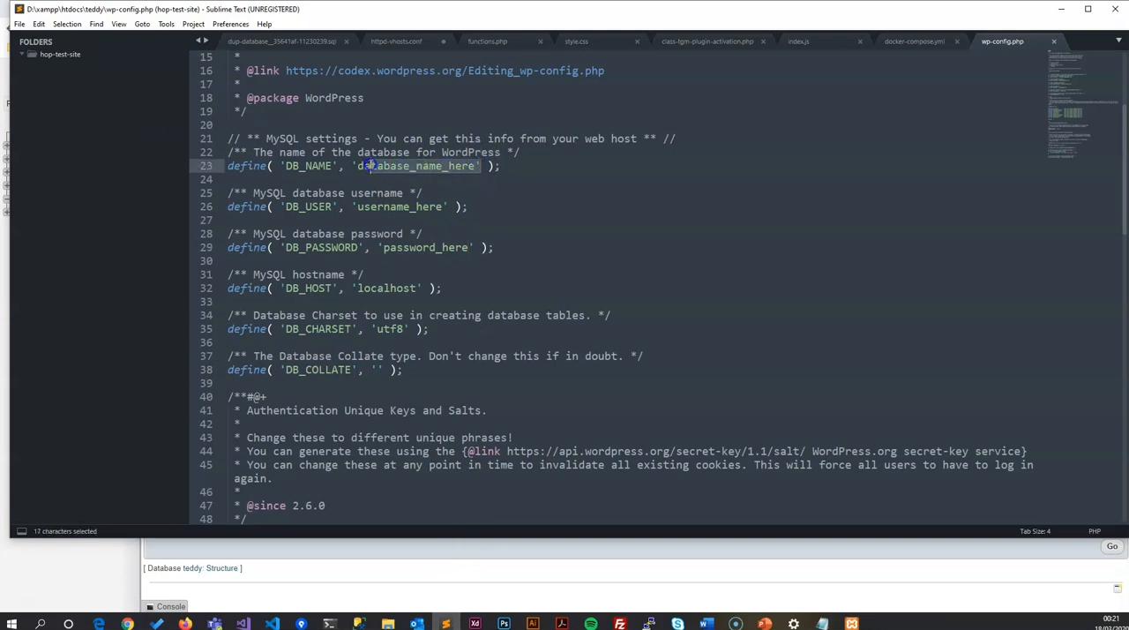
left_click_drag(284, 166, 448, 166)
left_click(290, 166)
type("teddy")
Step: Set DB_USER to teddy and DB_PASSWORD to the account password copied from the Notepad note
left_click_drag(357, 206, 443, 206)
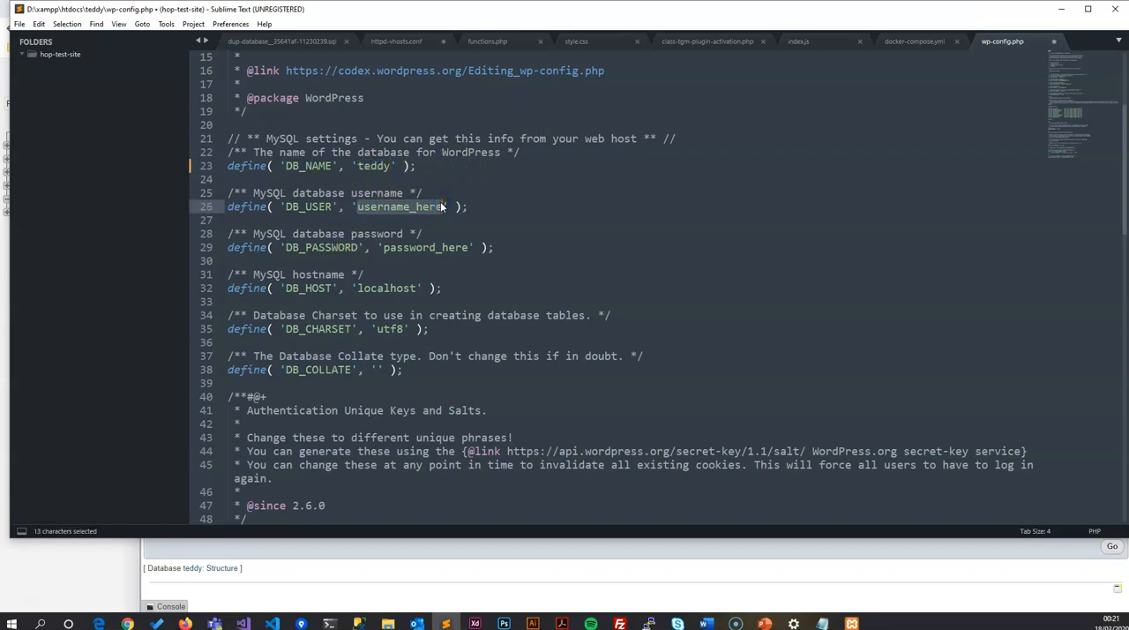
type("teddy")
left_click_drag(385, 247, 468, 248)
left_click(822, 623)
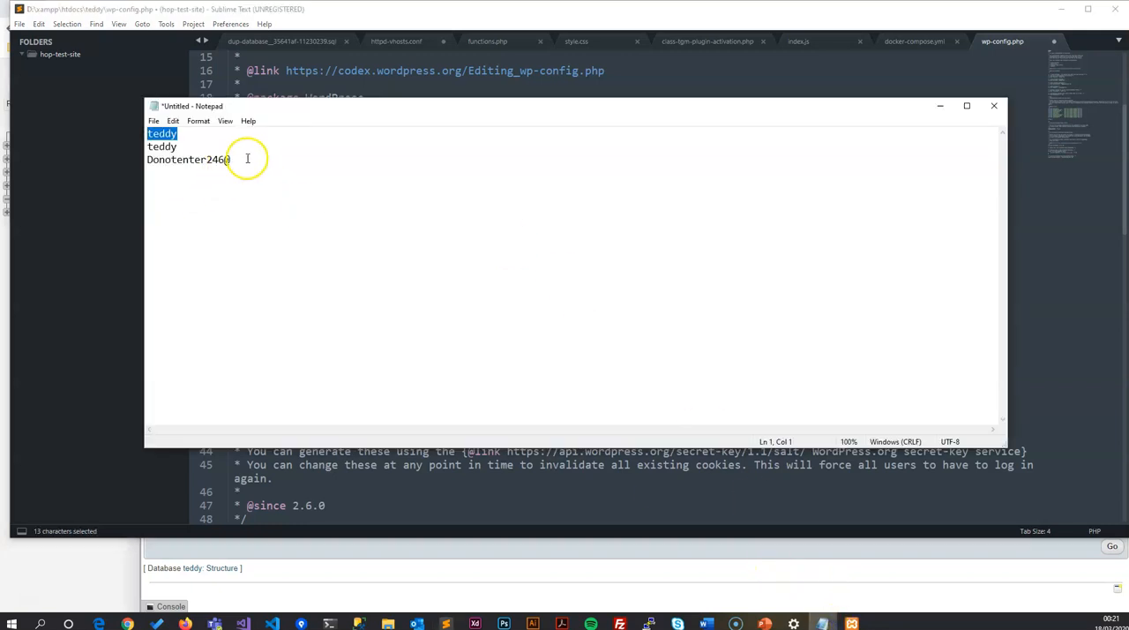
left_click_drag(247, 159, 150, 160)
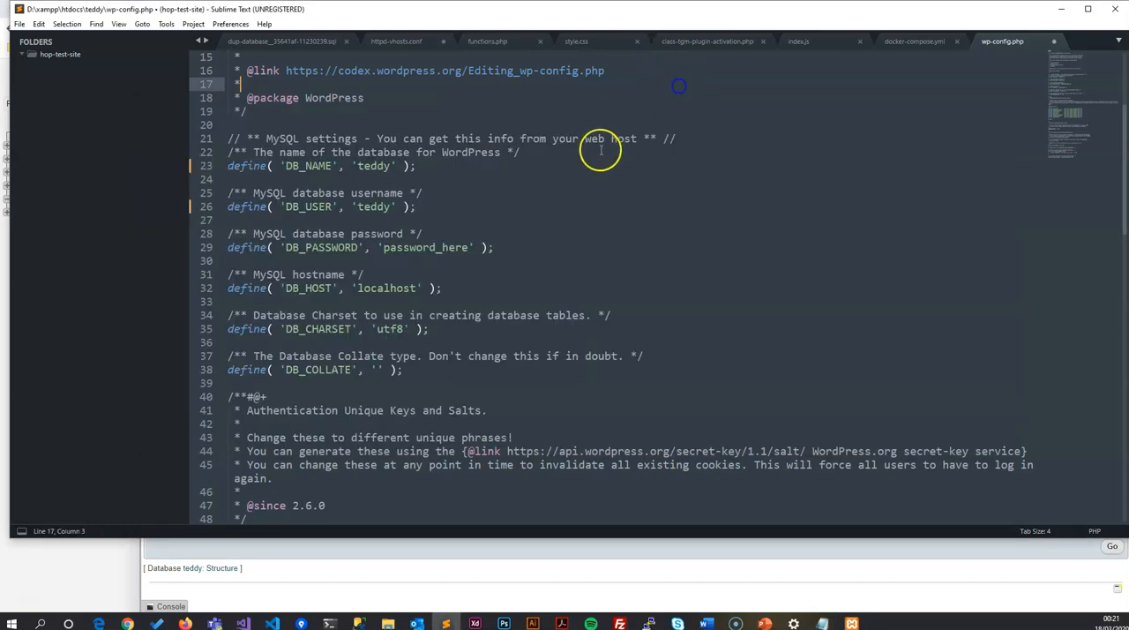
left_click(680, 86)
left_click_drag(468, 247, 388, 251)
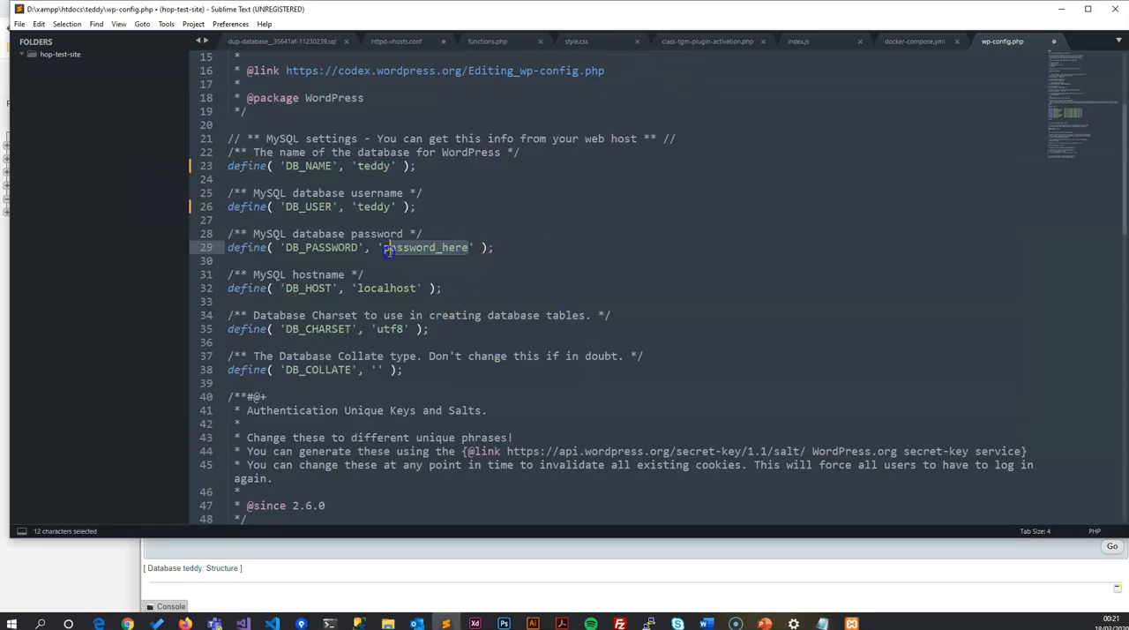
key("ctrl+v")
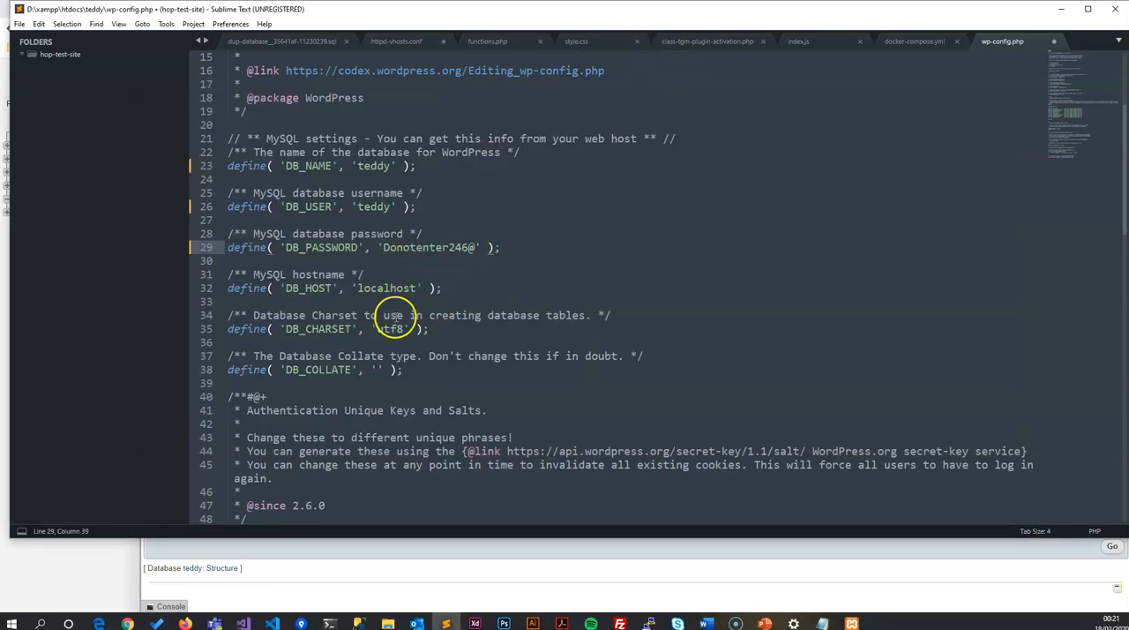
Step: Save wp-config.php, minimise Sublime Text and return to the Chrome browser
left_click(607, 269)
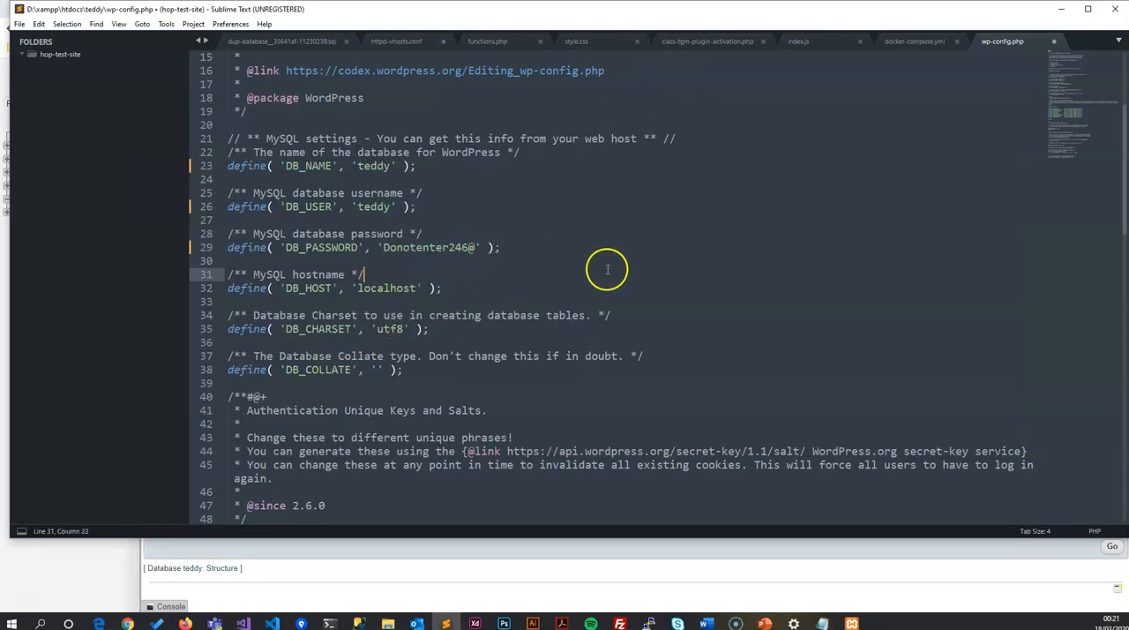
left_click(684, 343)
key("ctrl+s")
left_click(1060, 8)
left_click(1041, 258)
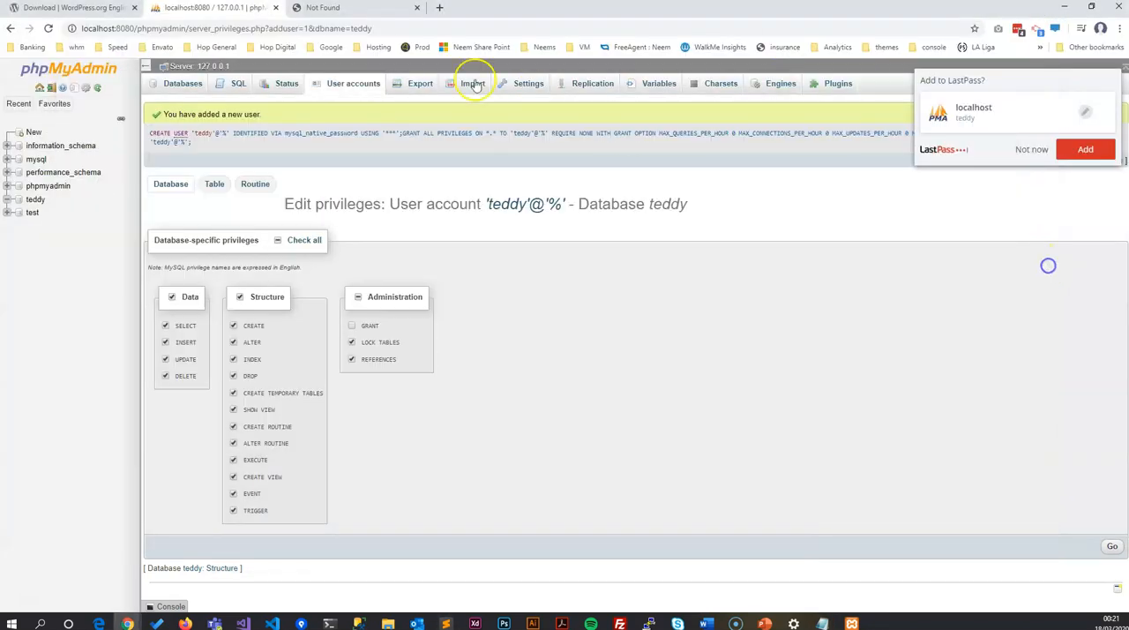
Step: Load localhost:8080/teddy in the browser tab that holds phpMyAdmin
left_click(50, 14)
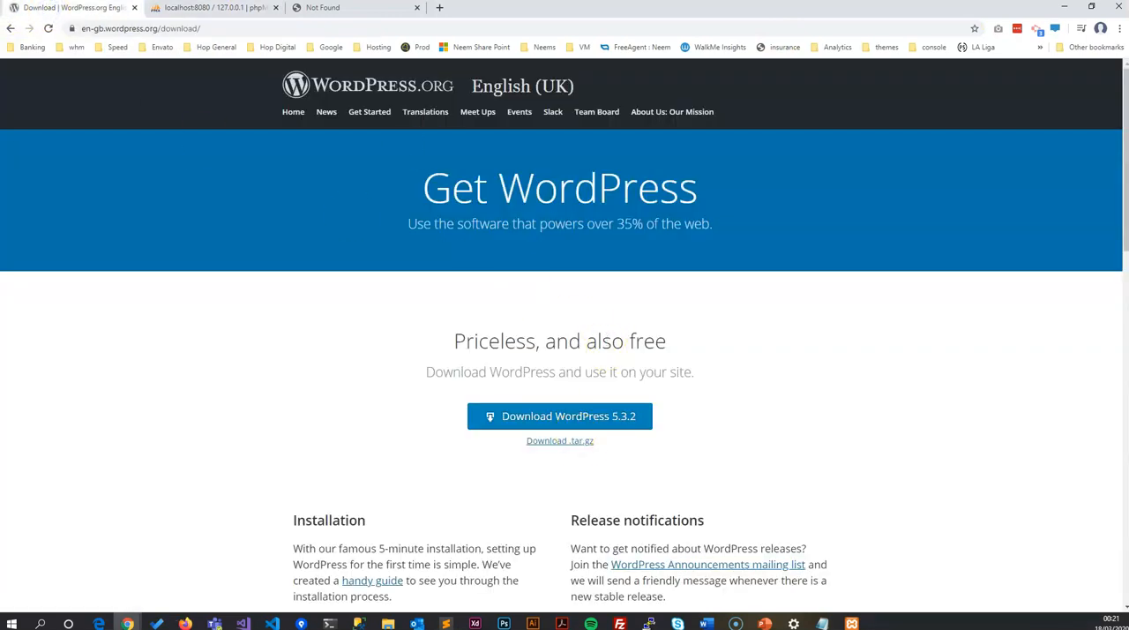
left_click(323, 7)
left_click(202, 9)
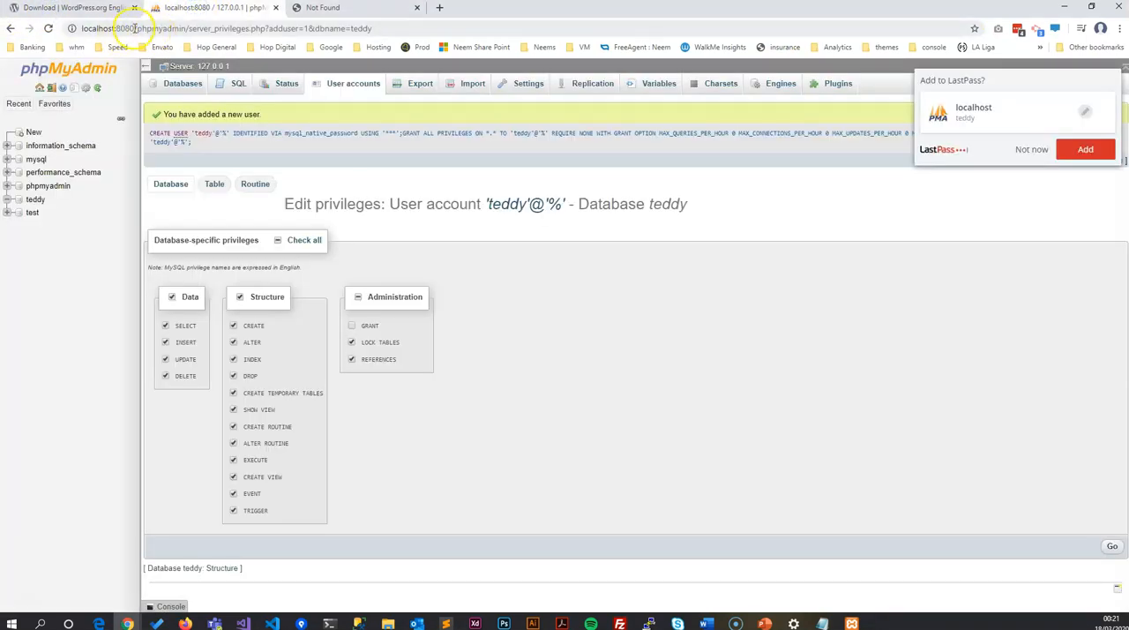
left_click_drag(137, 29, 375, 29)
type("tedd")
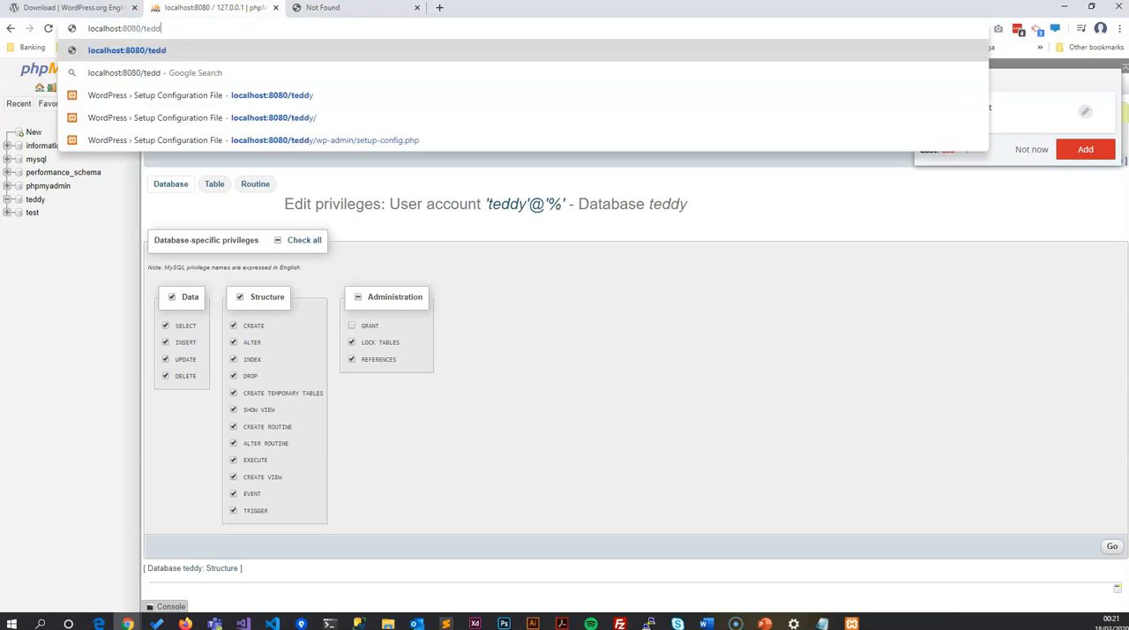
type("y")
key("Return")
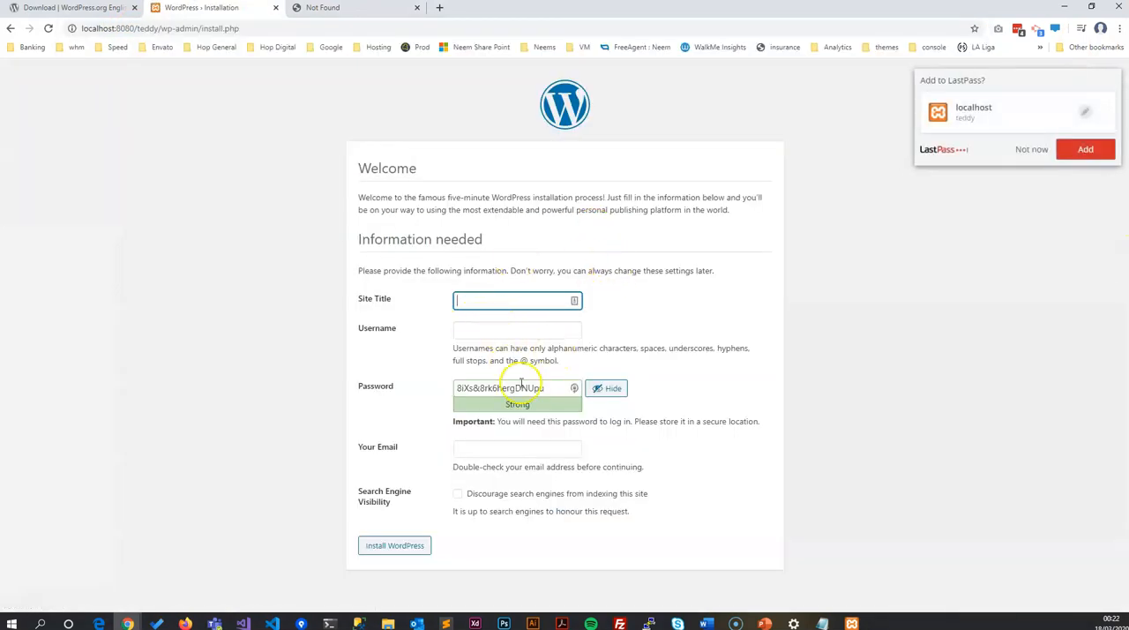
Step: Enter Teddy as the site title and admin as the username in the WordPress installation form
left_click(472, 305)
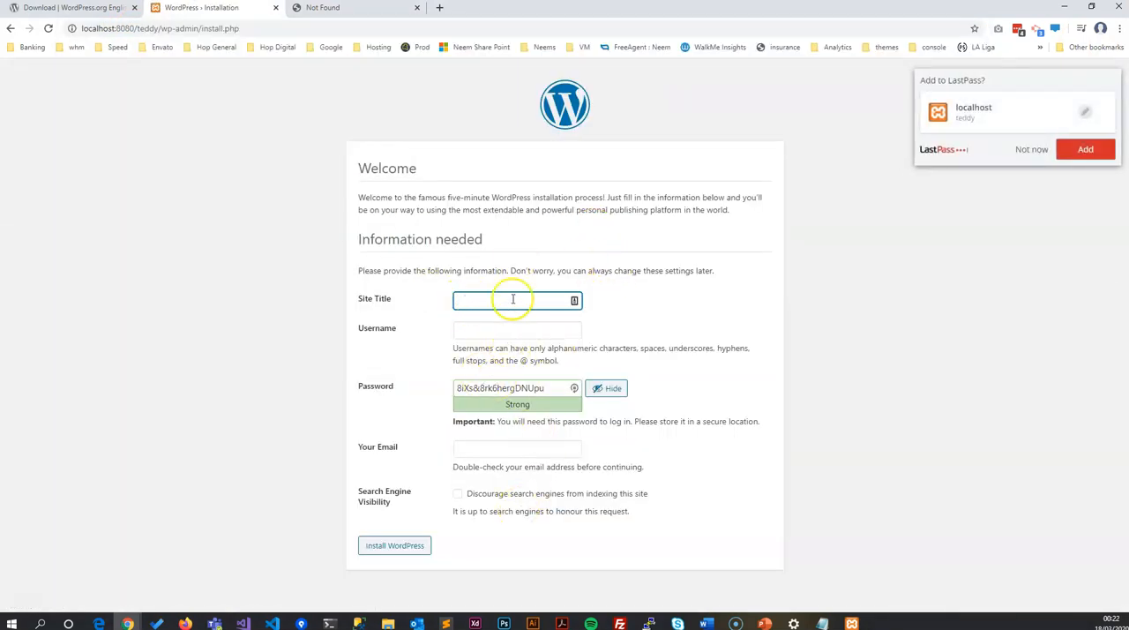
left_click(496, 295)
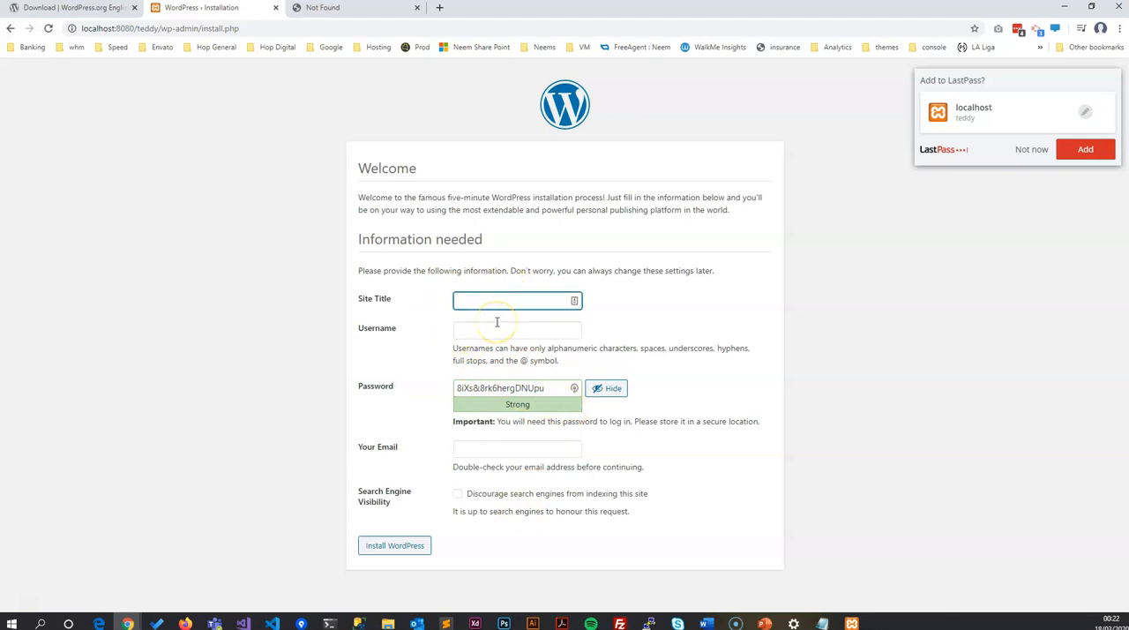
type("Teddy")
left_click(497, 325)
type("admin")
Step: Replace the suggested password with the chosen admin password and fill in the site owner's email address
key("Tab")
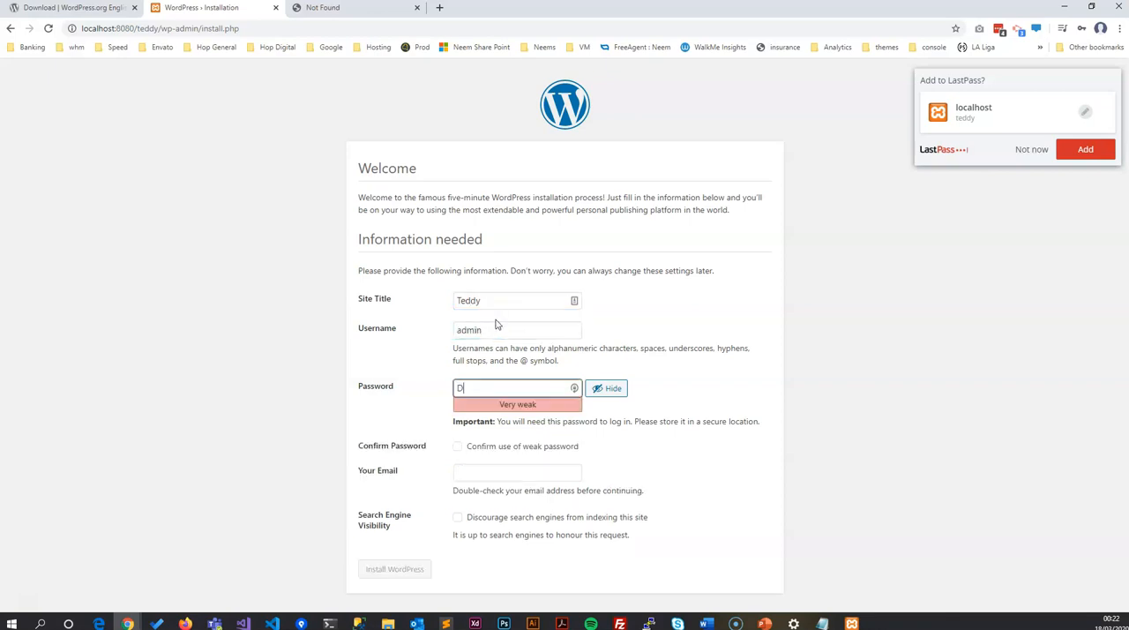
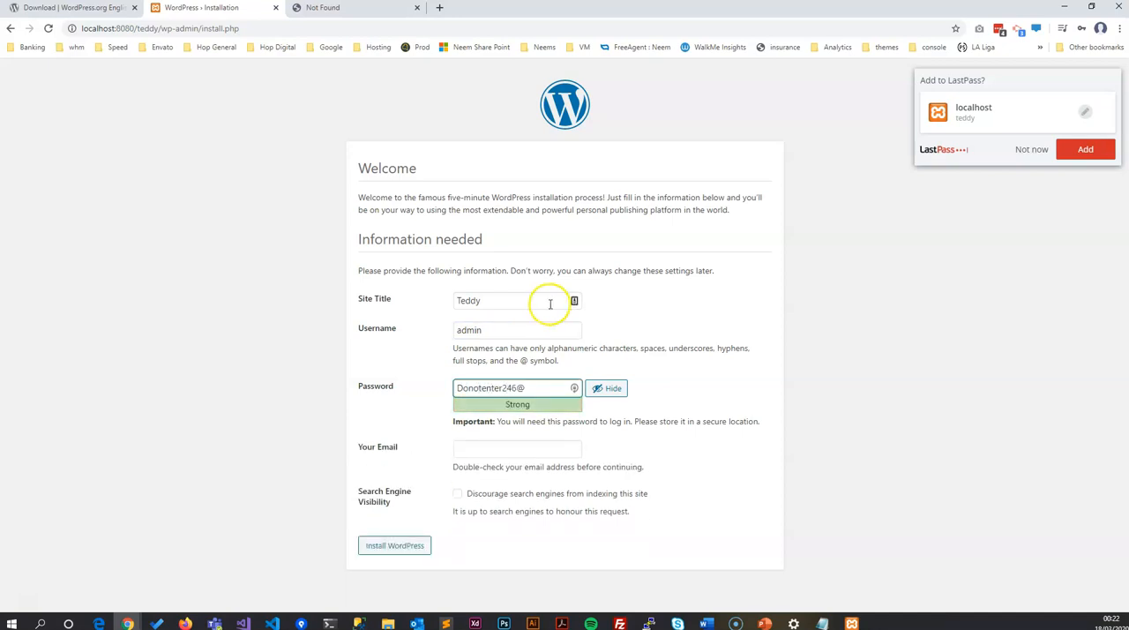
left_click(473, 451)
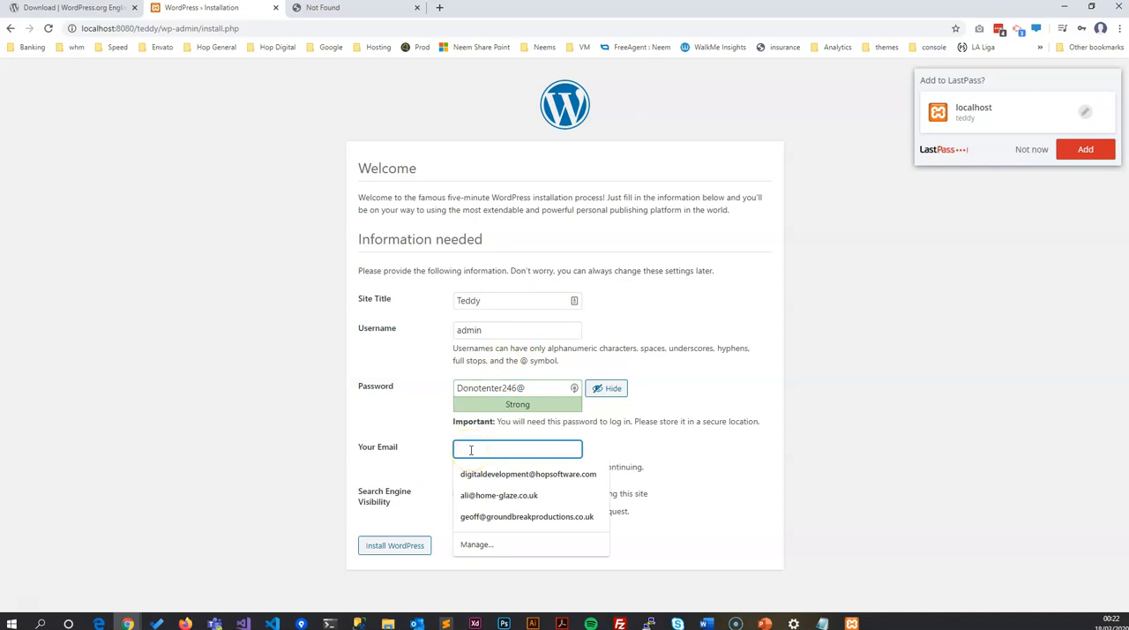
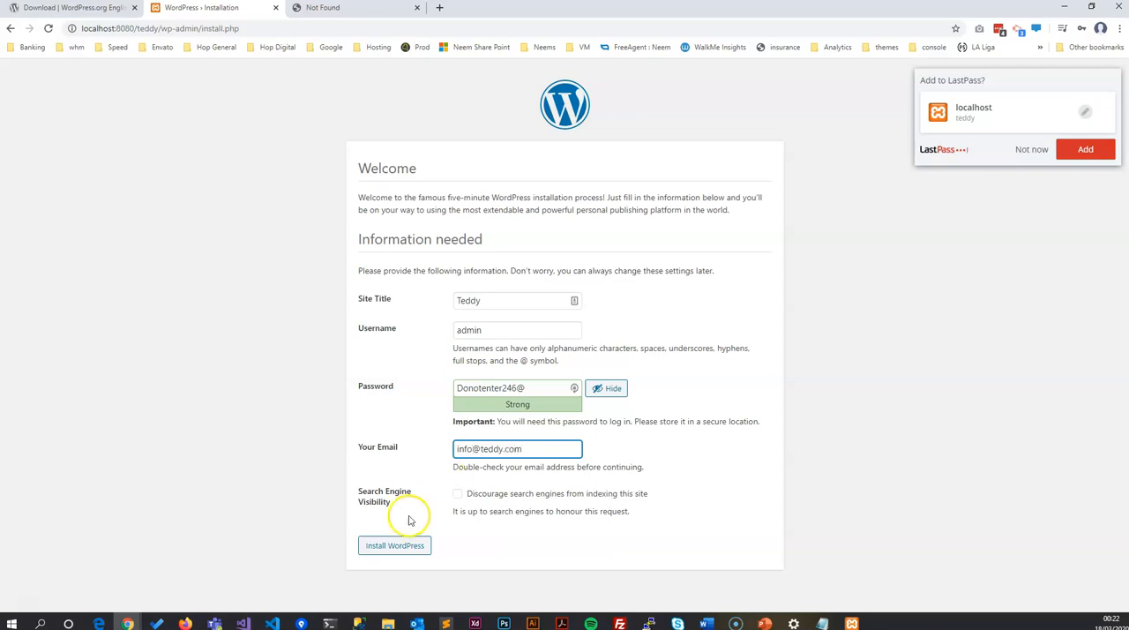
Step: Run the WordPress installation and decline saving the login in LastPass
left_click(395, 546)
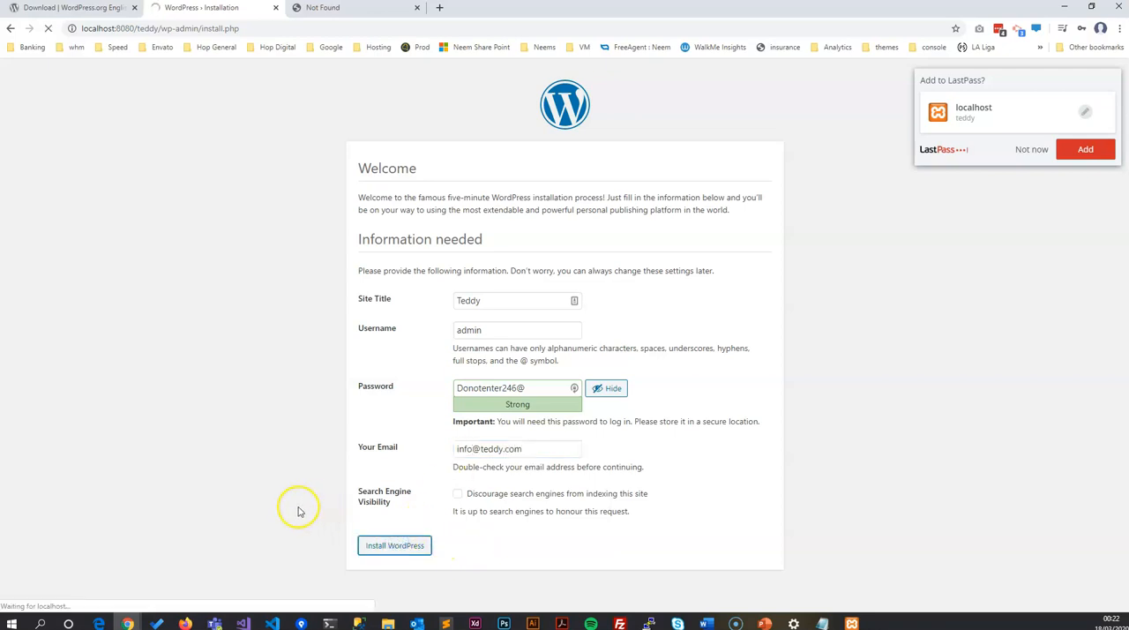
left_click(1041, 152)
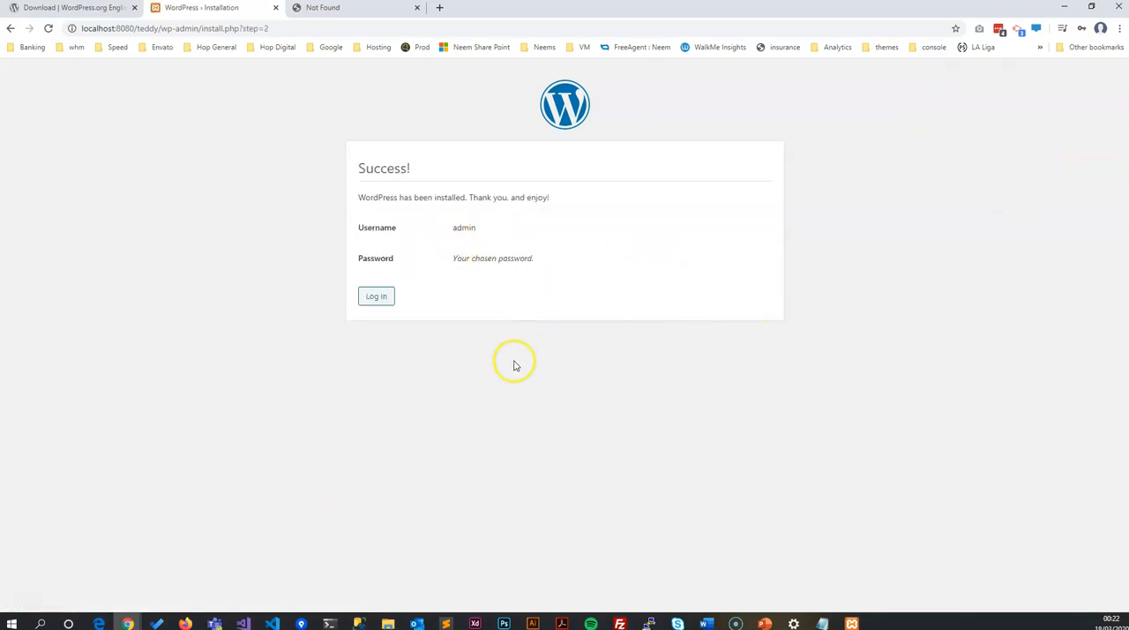
left_click(562, 363)
Step: Log in to the new WordPress site as admin with the account password and decline the LastPass password update
left_click(367, 297)
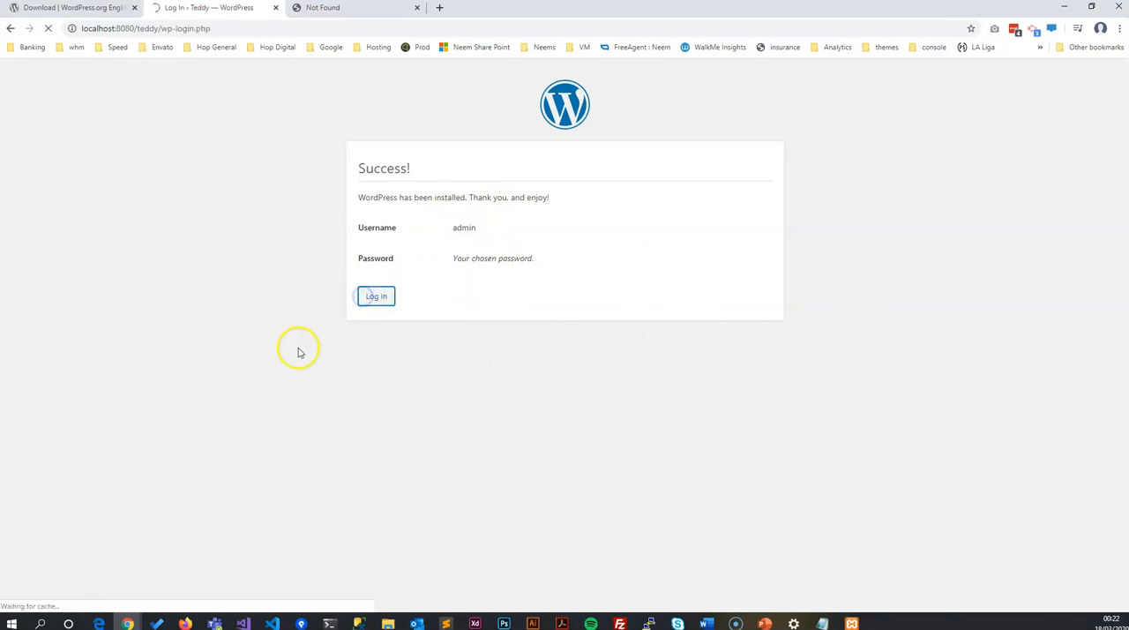
type("admin")
key("Tab")
type("••••••••••••••")
key("Return")
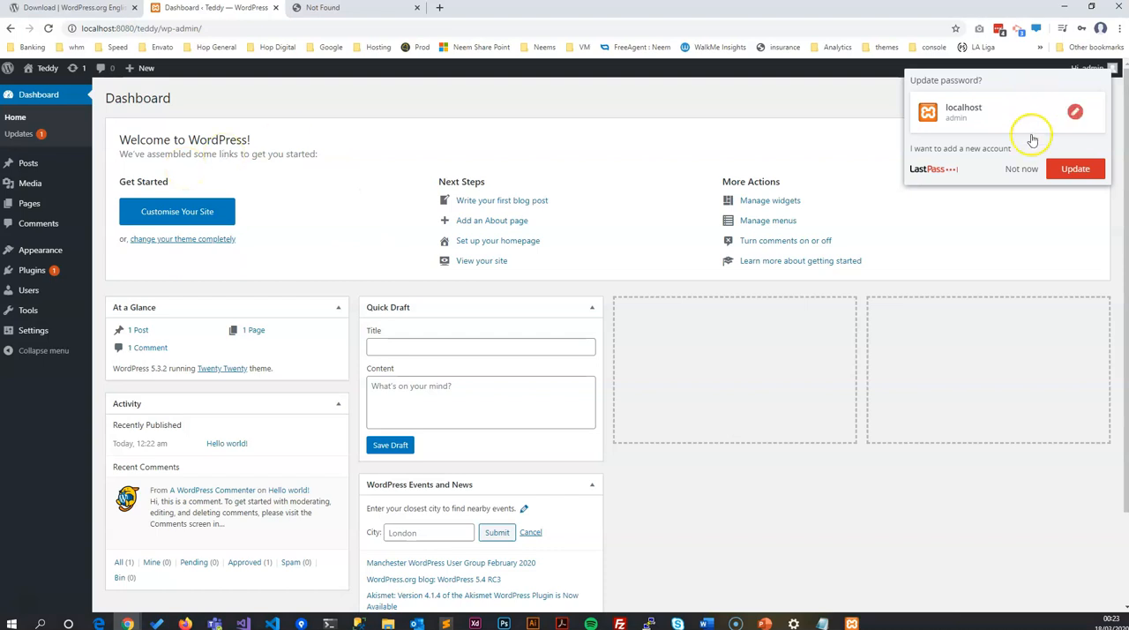
left_click(1014, 171)
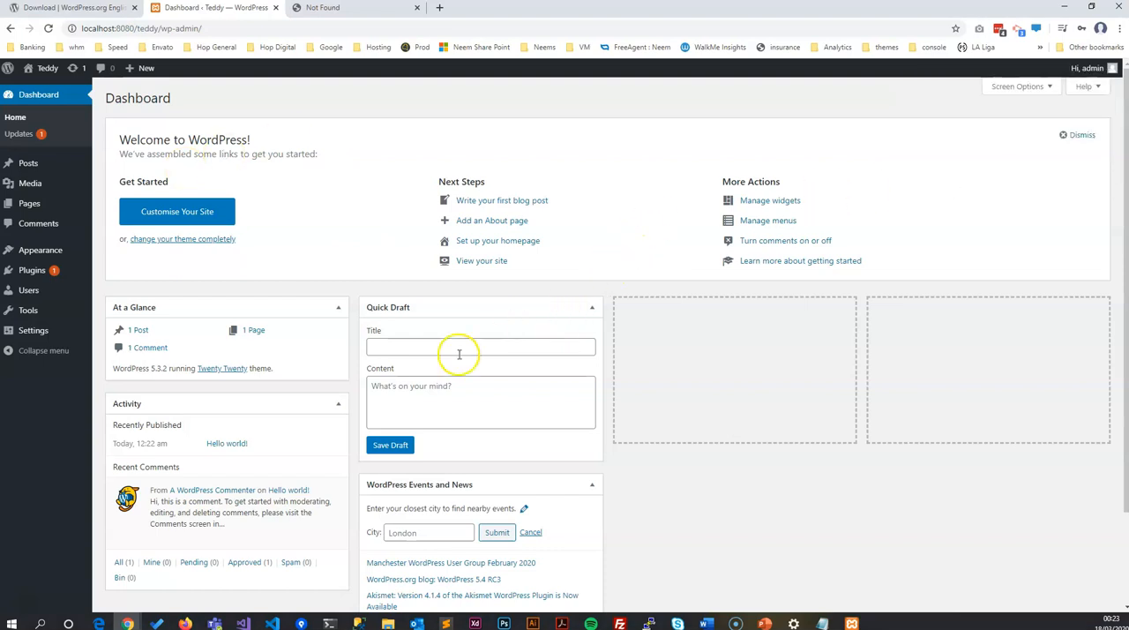